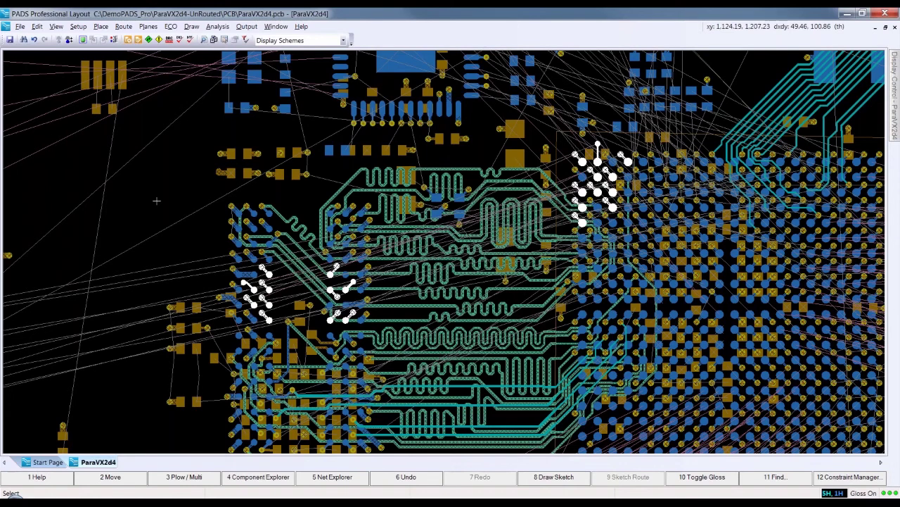
Select the DDR_Byte_Lane0 constraint class in Net Explorer, hiding other nets' connections.
click(123, 26)
click(141, 38)
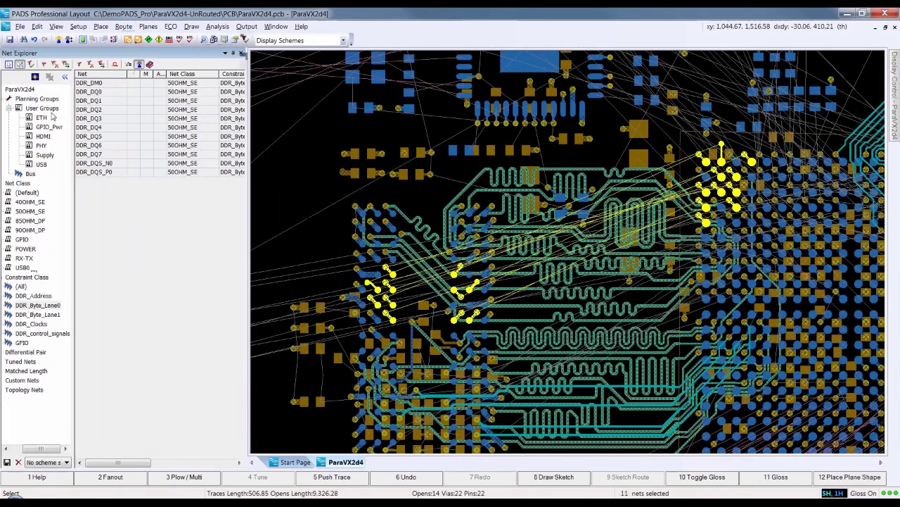
click(42, 65)
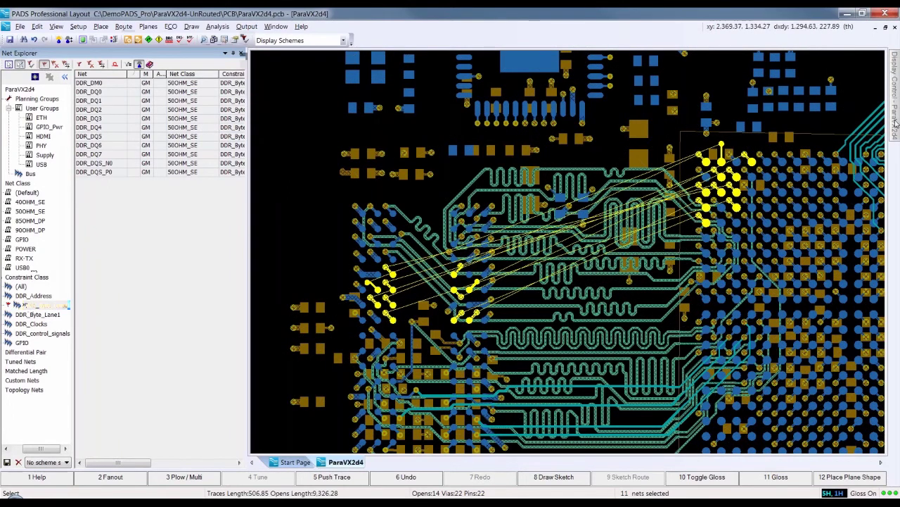
Hide the SIGNAL_8 layer's existing meandered traces and start Sketch Routing for the selected nets.
mouse_move(895, 125)
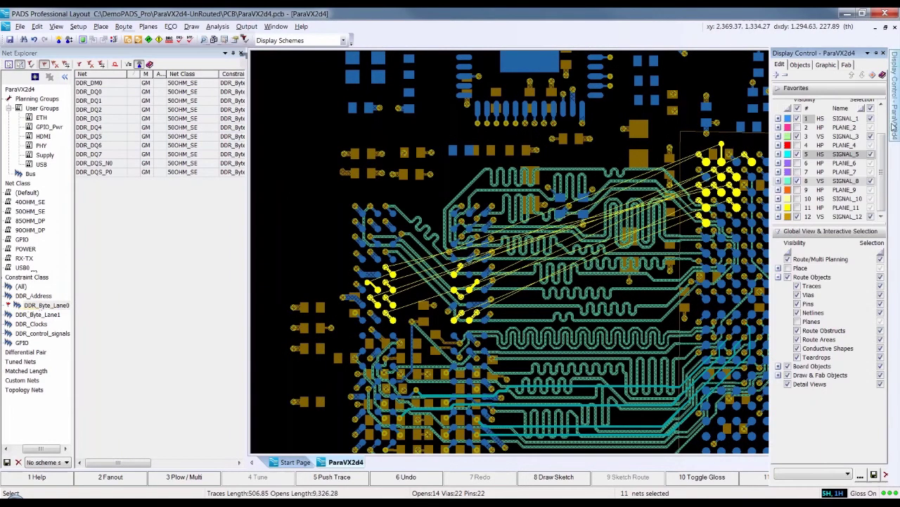
click(797, 181)
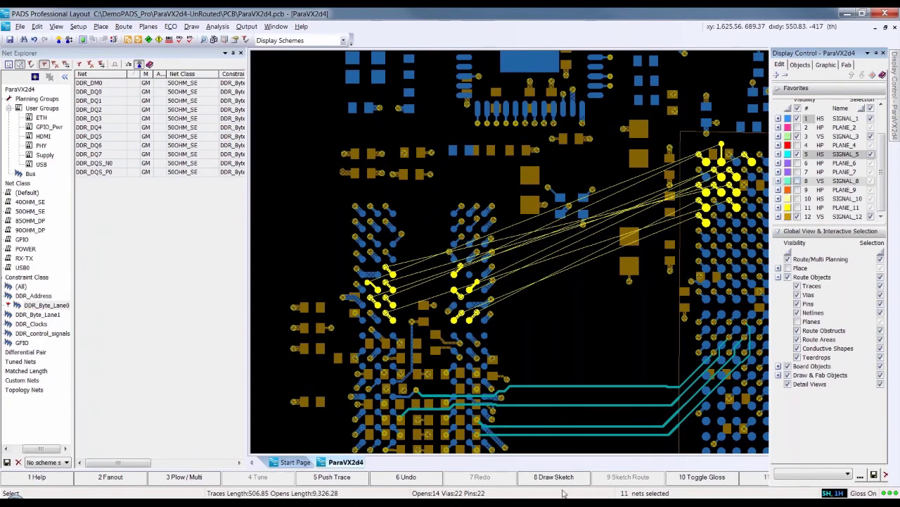
click(552, 477)
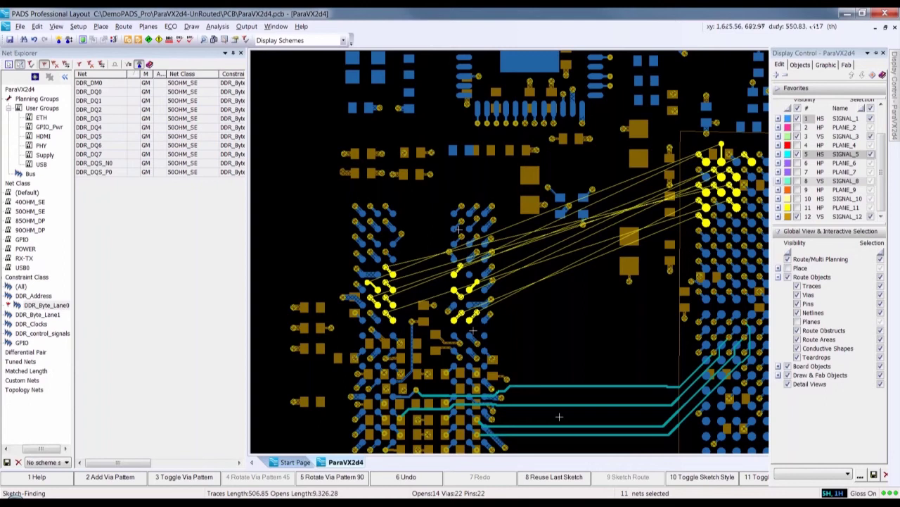
Change the sketch style and sketch-route the byte lane nets along a path across the board.
right_click(577, 450)
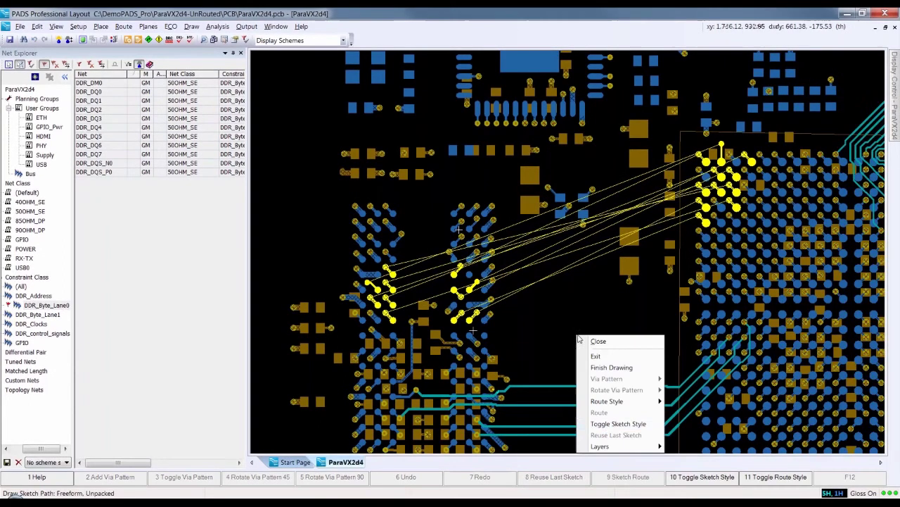
click(607, 424)
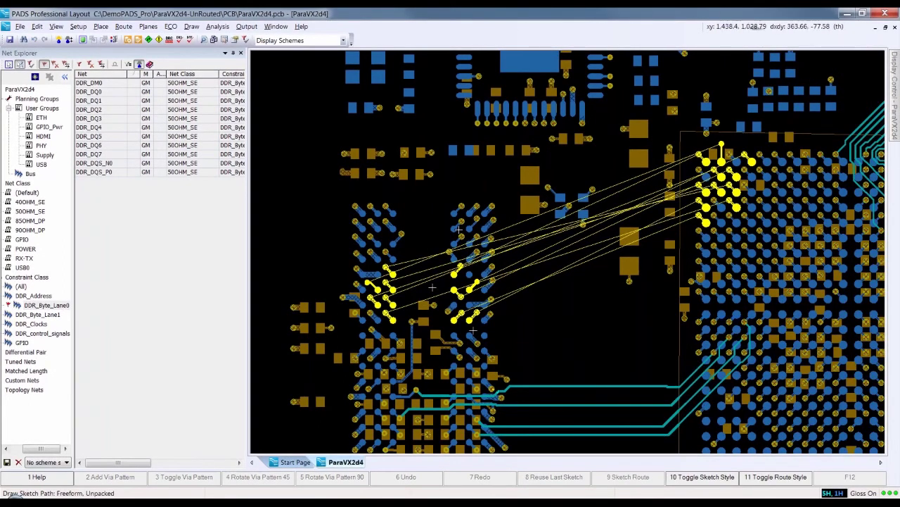
drag(433, 287, 693, 176)
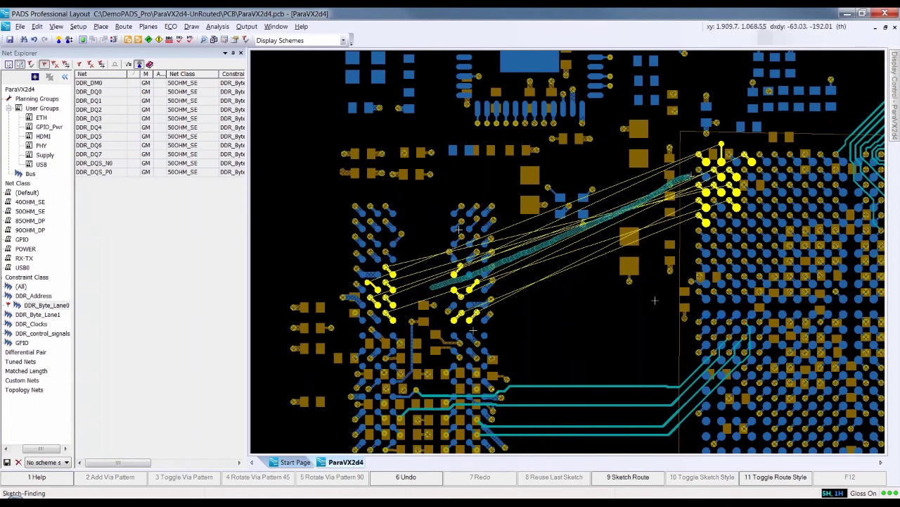
click(639, 481)
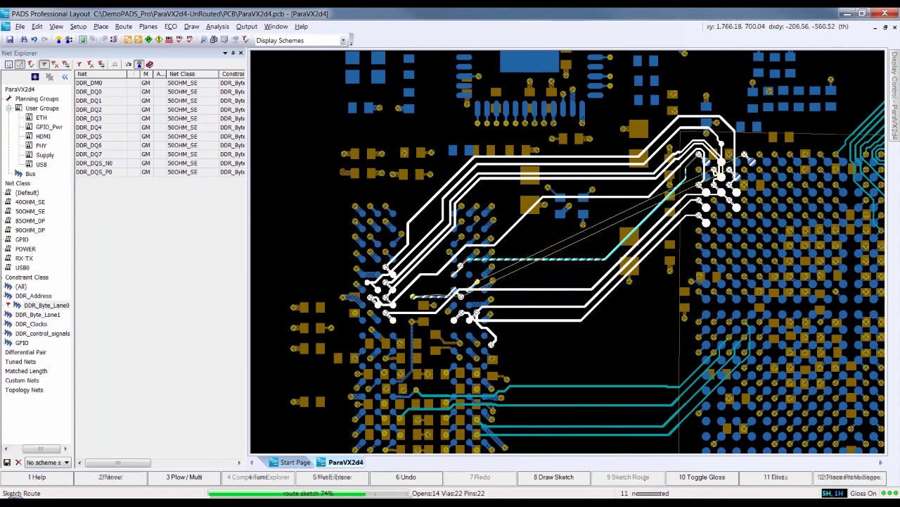
Undo the sketch-routed traces and route the nets again along a new path toward the far pins.
click(36, 26)
click(70, 37)
click(37, 26)
click(63, 43)
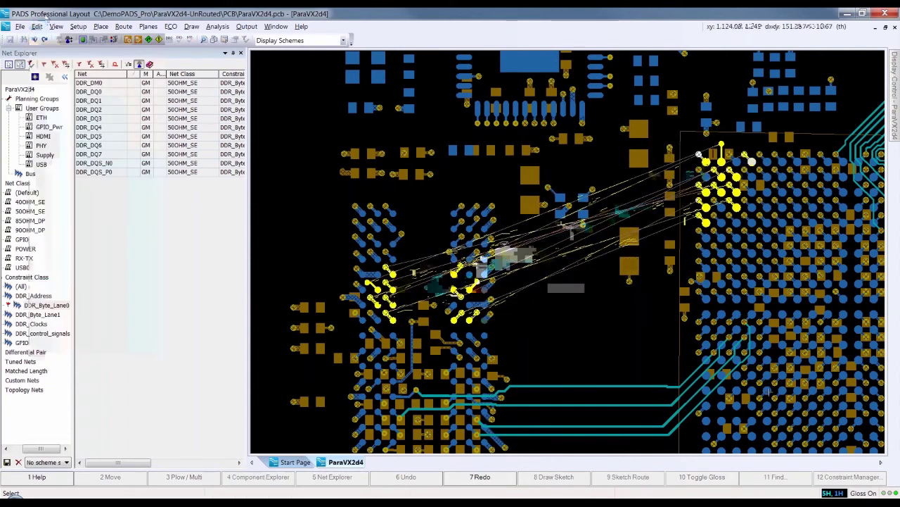
click(588, 481)
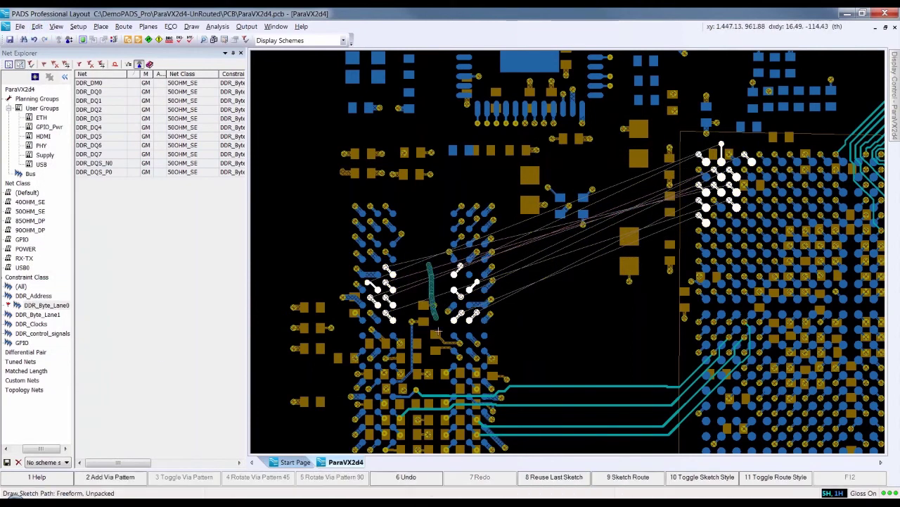
mouse_move(566, 338)
mouse_down()
mouse_move(597, 311)
mouse_move(566, 338)
mouse_move(593, 288)
mouse_move(593, 196)
mouse_move(631, 178)
mouse_move(682, 176)
mouse_up()
click(636, 477)
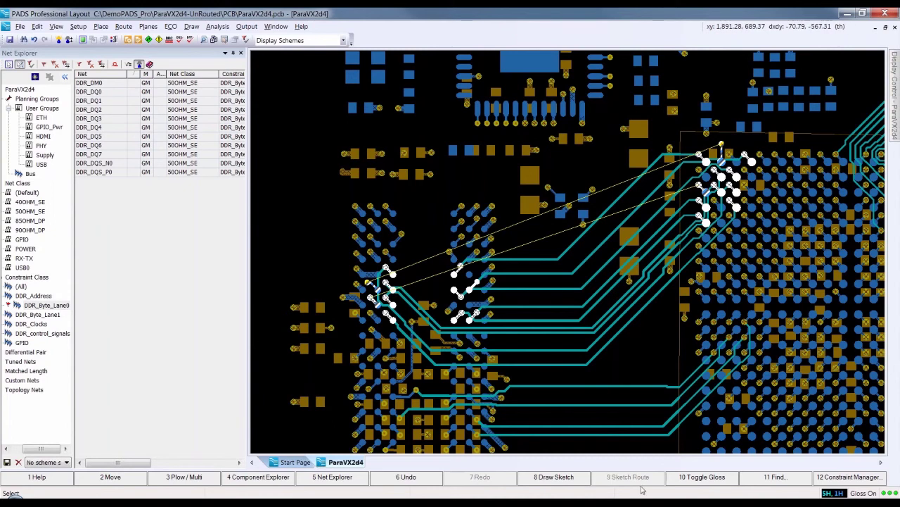
Sketch-route the remaining two nets on a different layer pair, then go to Constraint Manager.
click(553, 477)
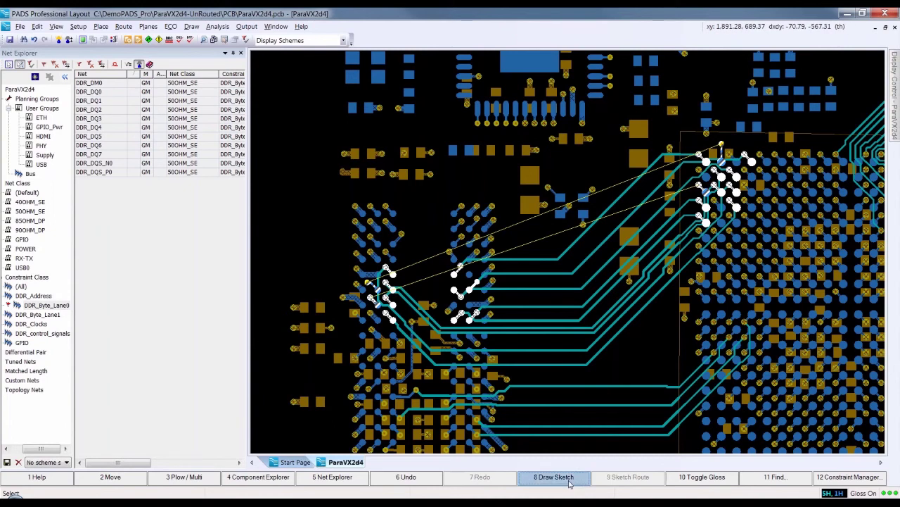
key(F8)
right_click(605, 372)
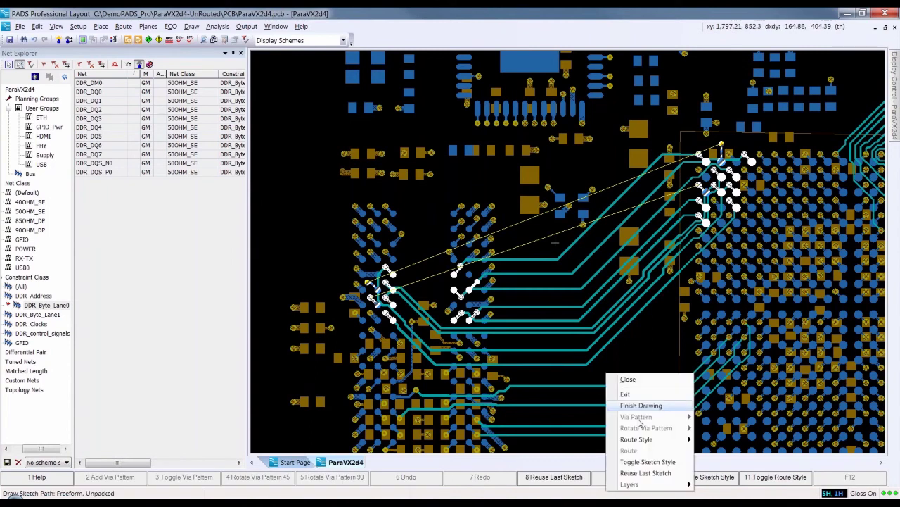
mouse_move(647, 487)
click(728, 458)
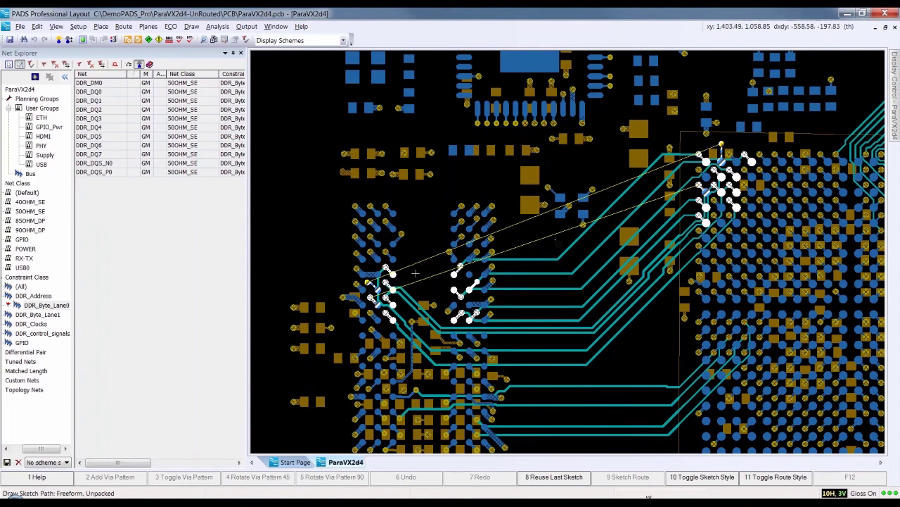
mouse_move(415, 273)
mouse_down()
mouse_move(556, 221)
mouse_move(686, 162)
mouse_up()
click(637, 477)
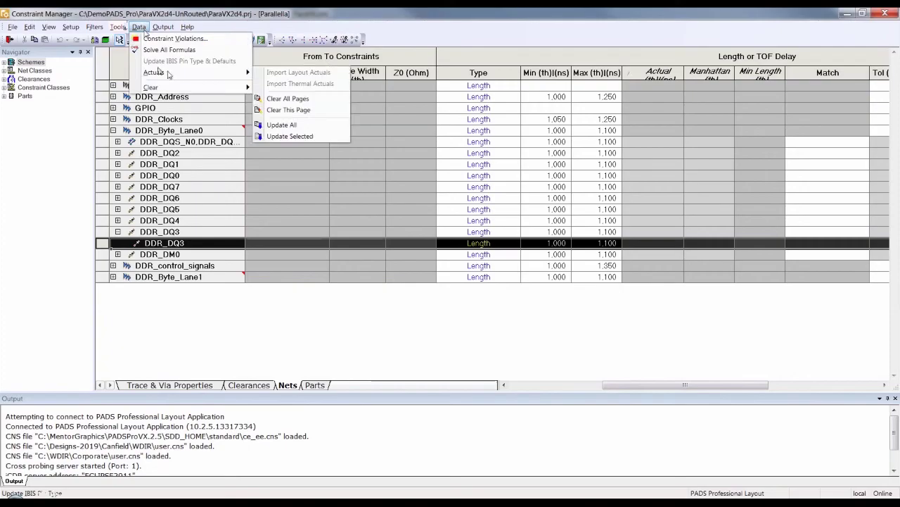
key(Escape)
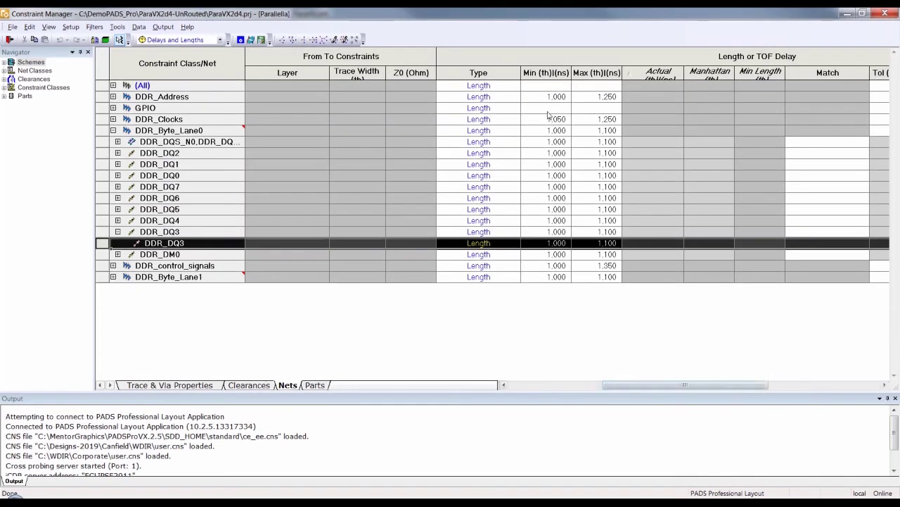
Update all actual lengths, sort the nets by the Actual column, and return to the layout.
click(138, 27)
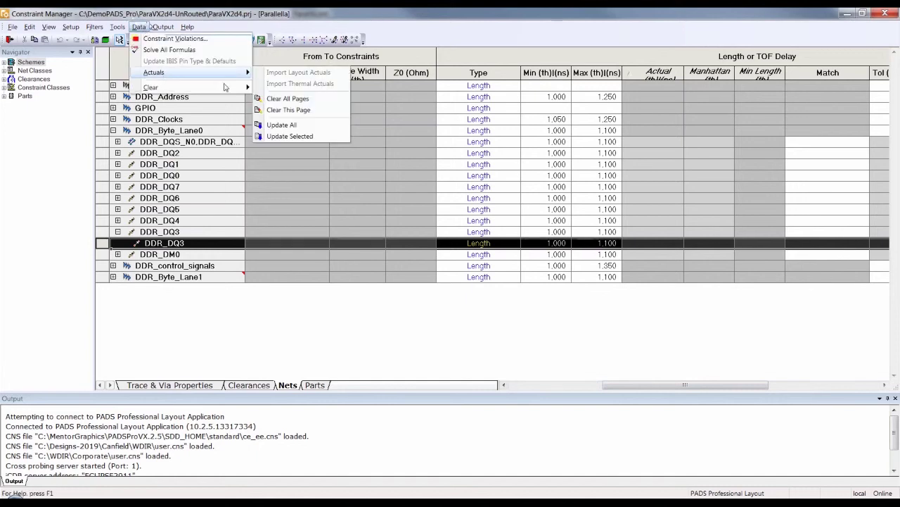
click(299, 124)
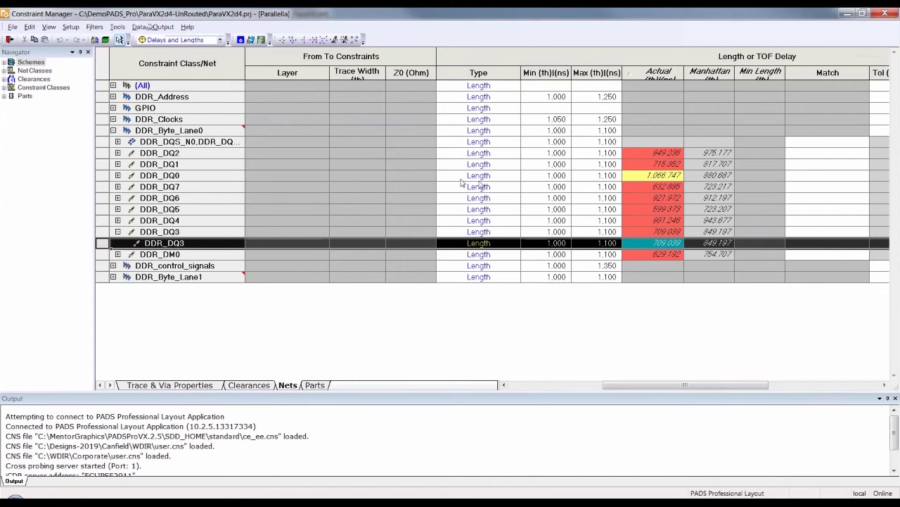
click(631, 76)
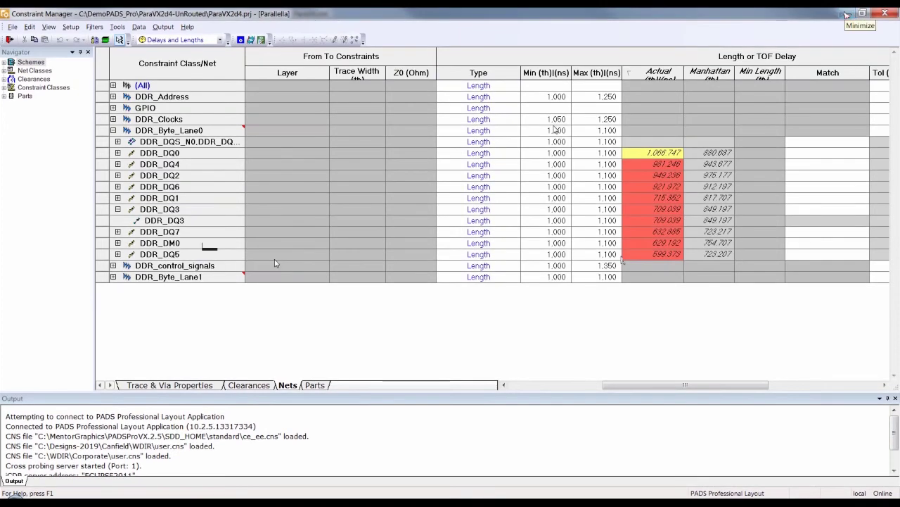
key(alt+Tab)
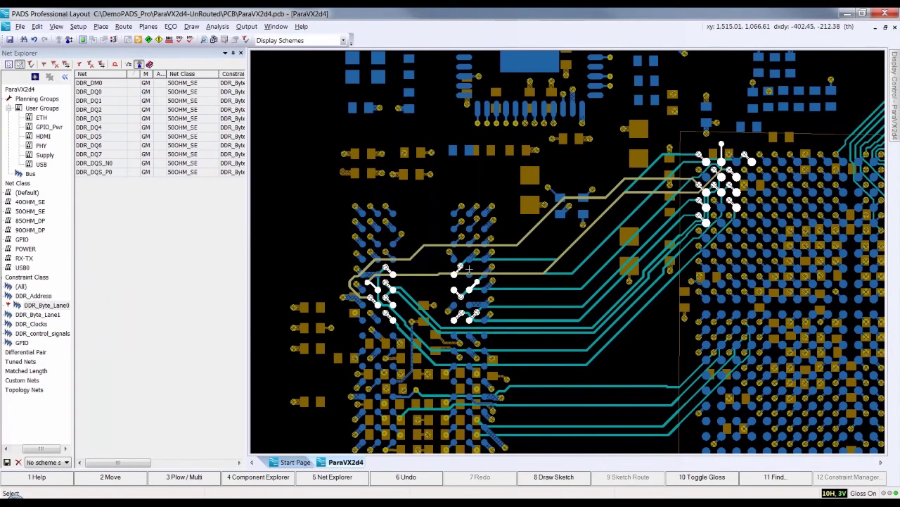
Select DDR_DQ5 and try lengthening its trace with a detour, then exit tuning.
click(101, 137)
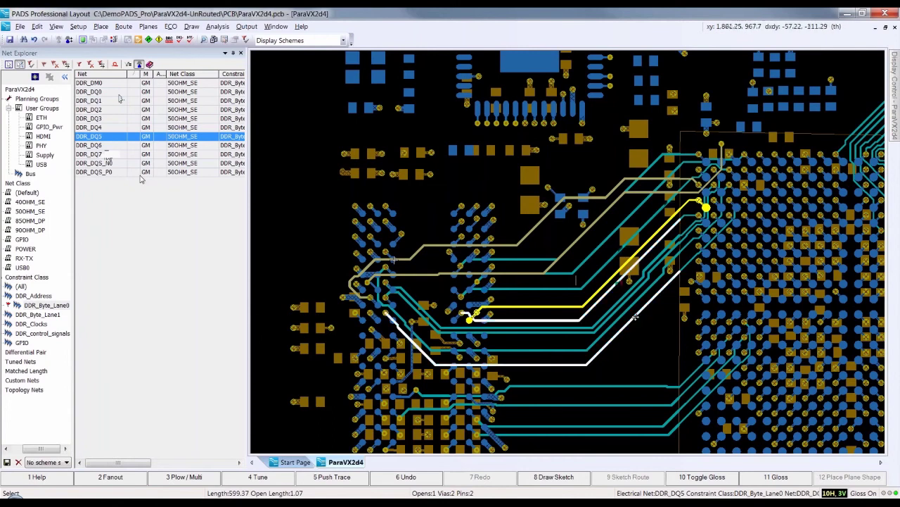
key(F4)
click(635, 317)
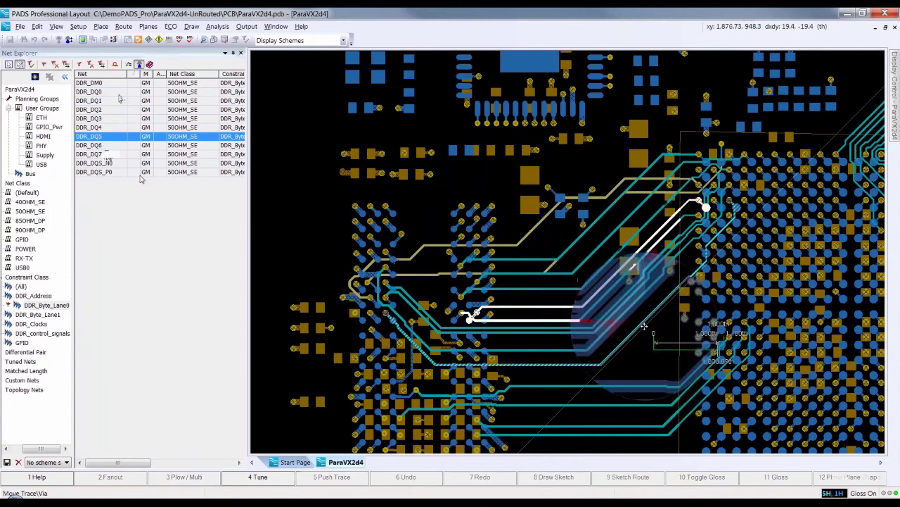
click(642, 323)
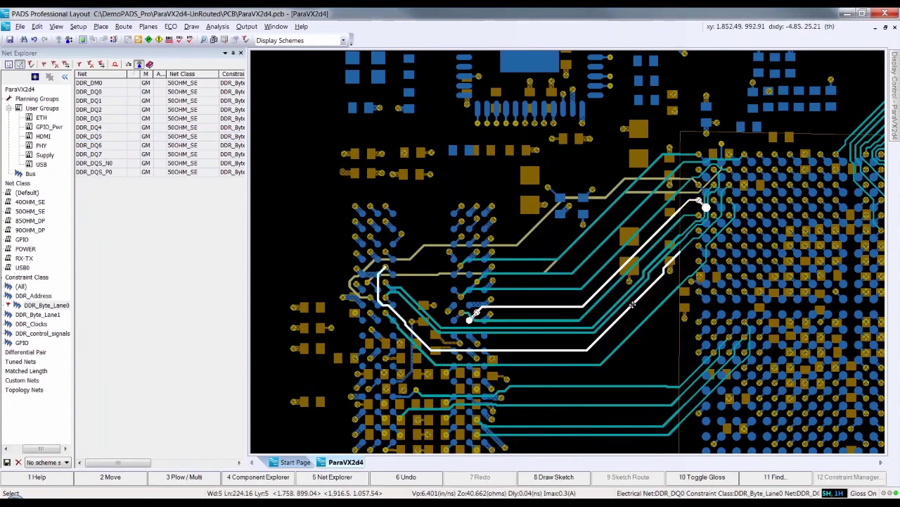
click(676, 260)
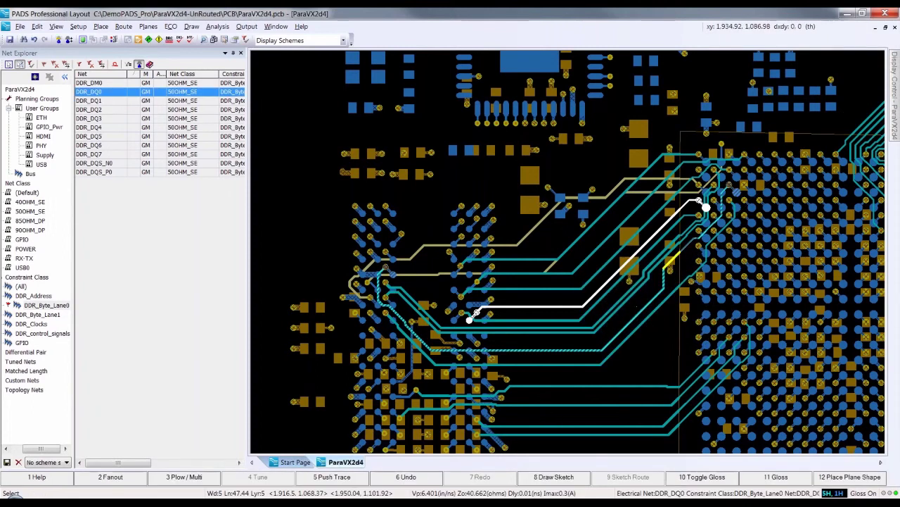
key(Escape)
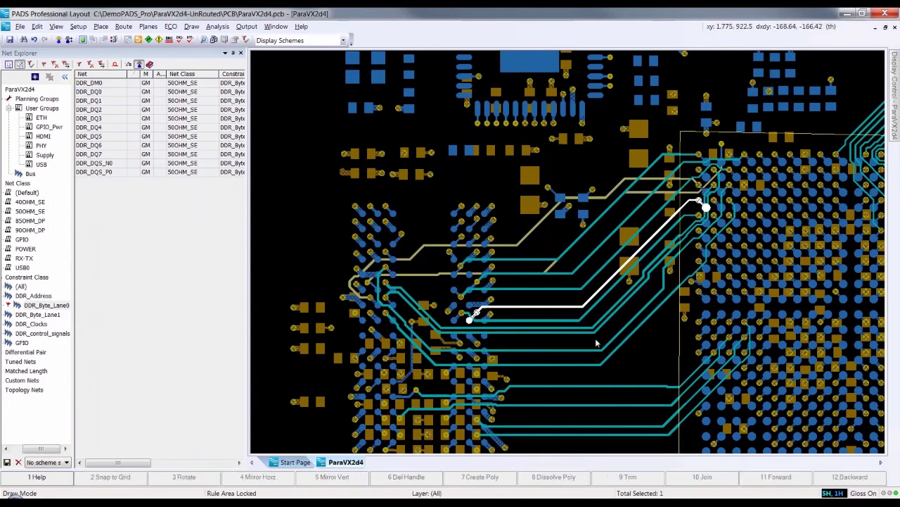
Reshape DDR_DQ5 into a straight diagonal, shift the DDR_DM0 segment, then select DDR_DQ5's diagonal.
click(614, 276)
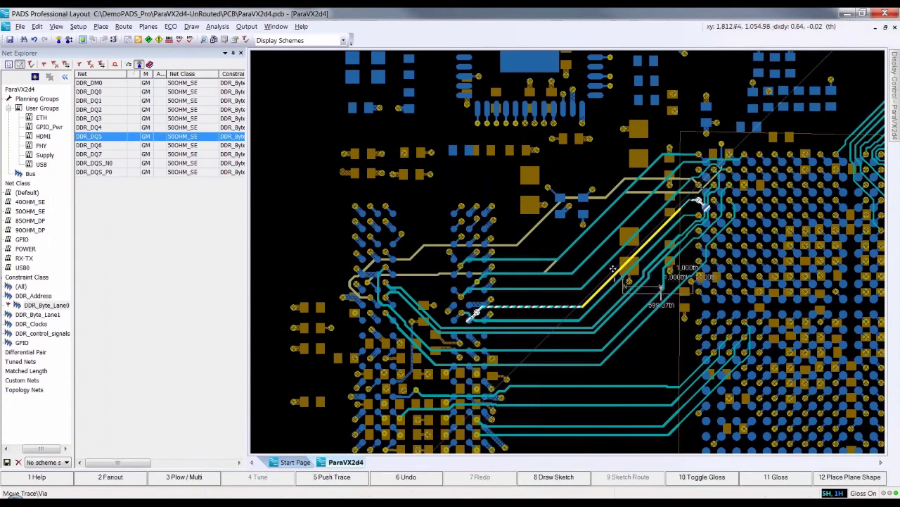
drag(613, 268, 600, 247)
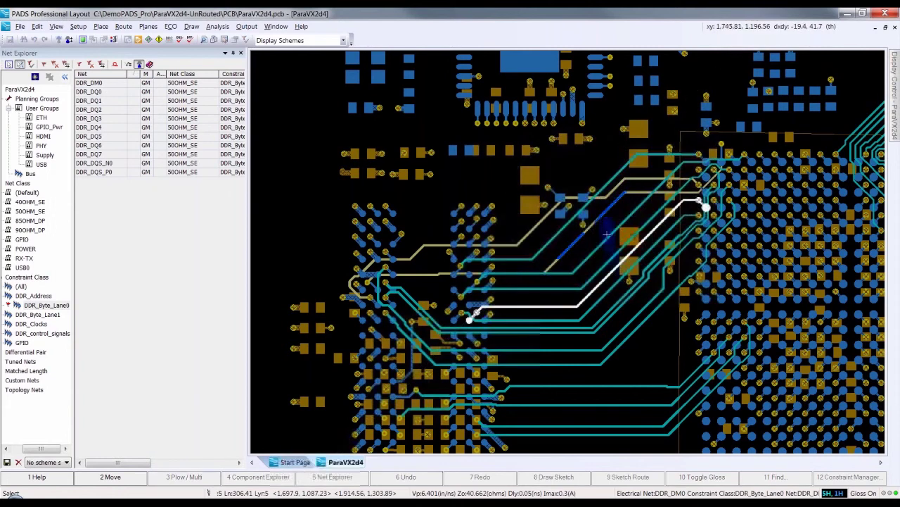
click(605, 235)
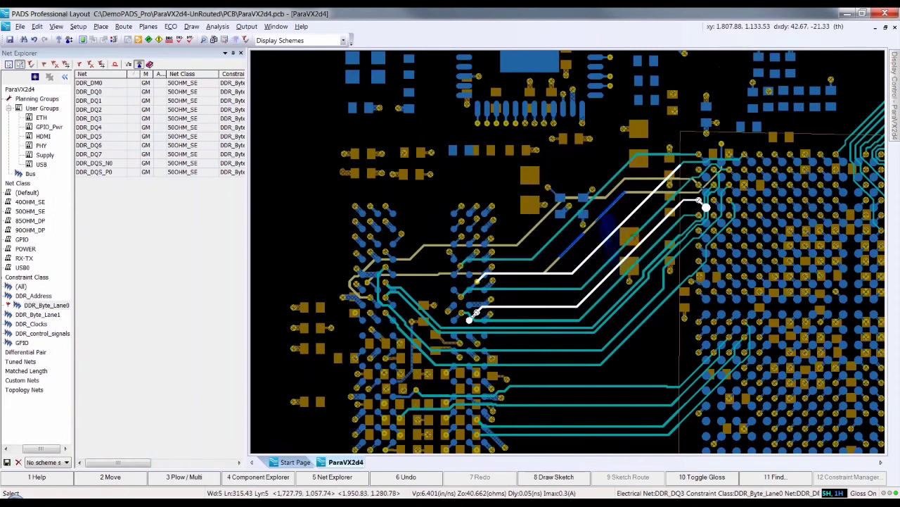
drag(607, 229, 614, 239)
click(614, 239)
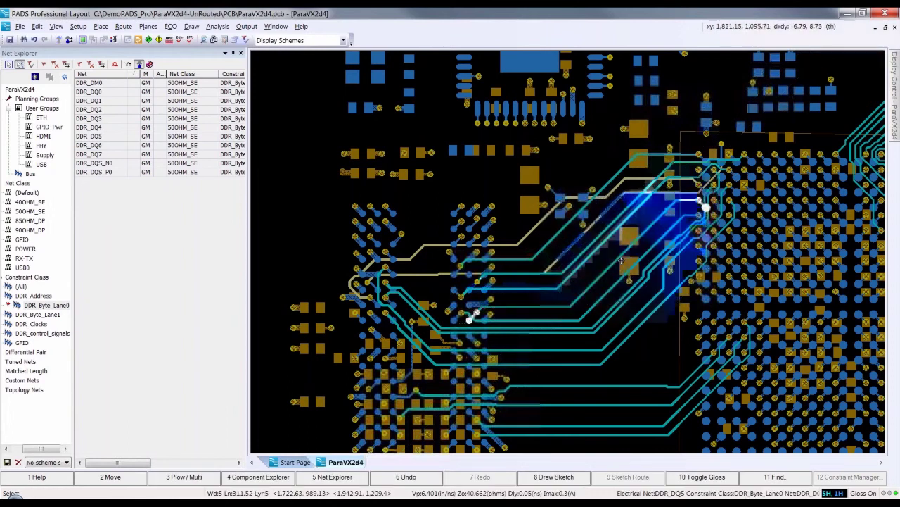
click(95, 137)
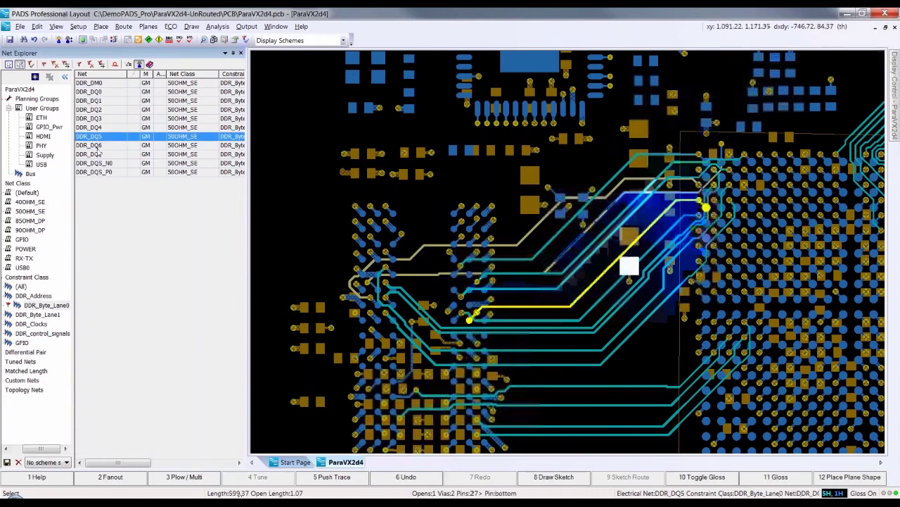
click(613, 260)
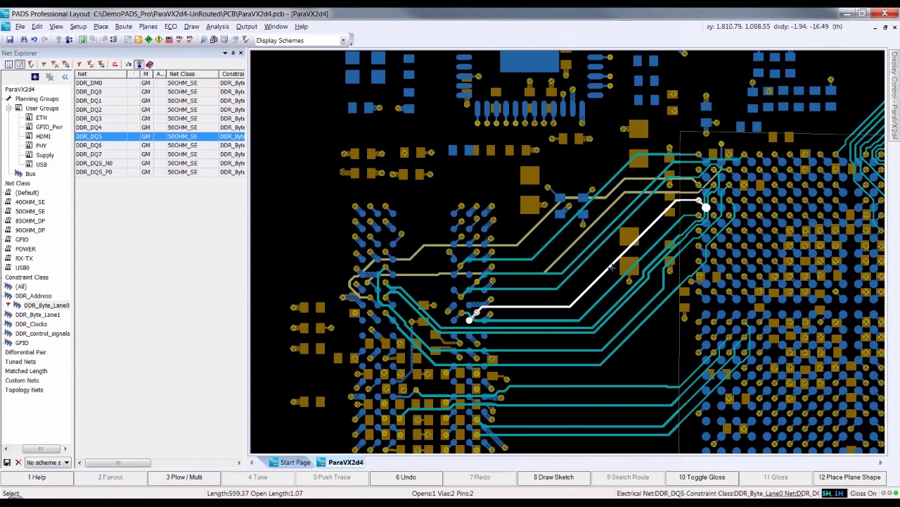
Manually tune DDR_DQ5's diagonal segment with an accordion meander, reaching about 1,022.55th.
click(609, 267)
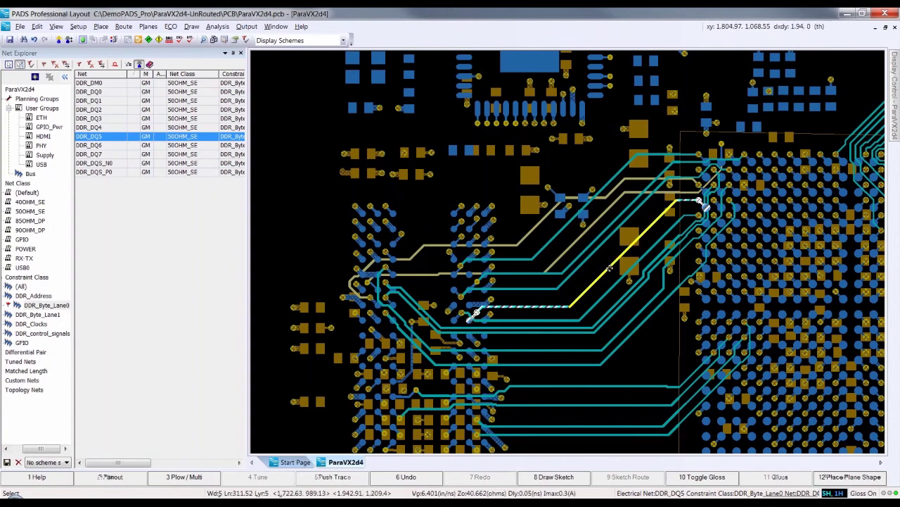
right_click(611, 269)
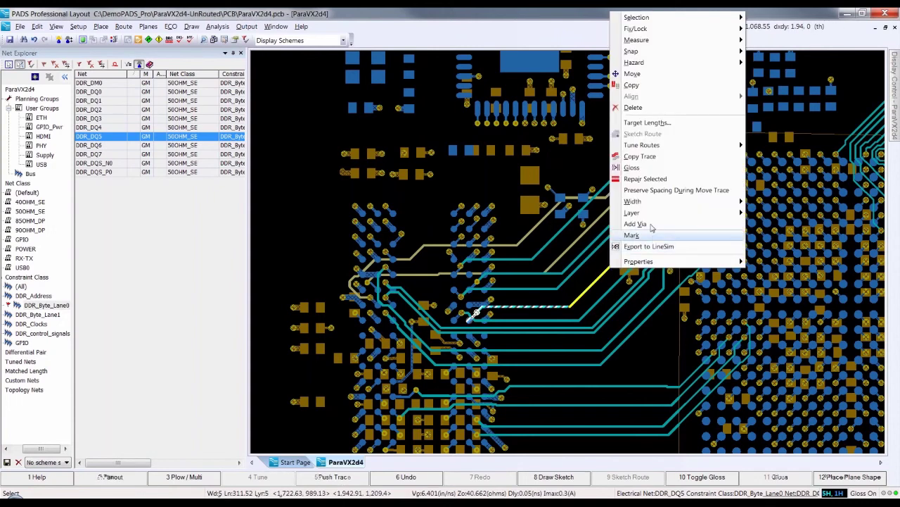
mouse_move(643, 145)
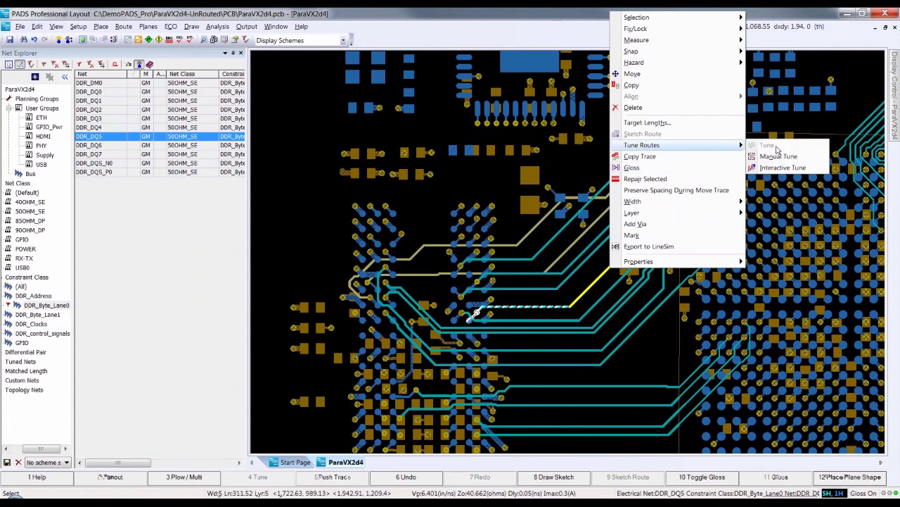
click(779, 157)
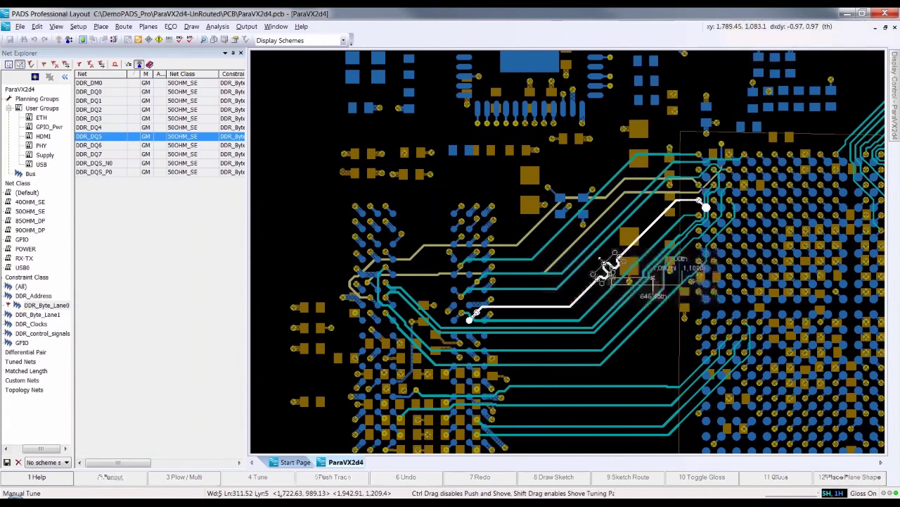
click(666, 287)
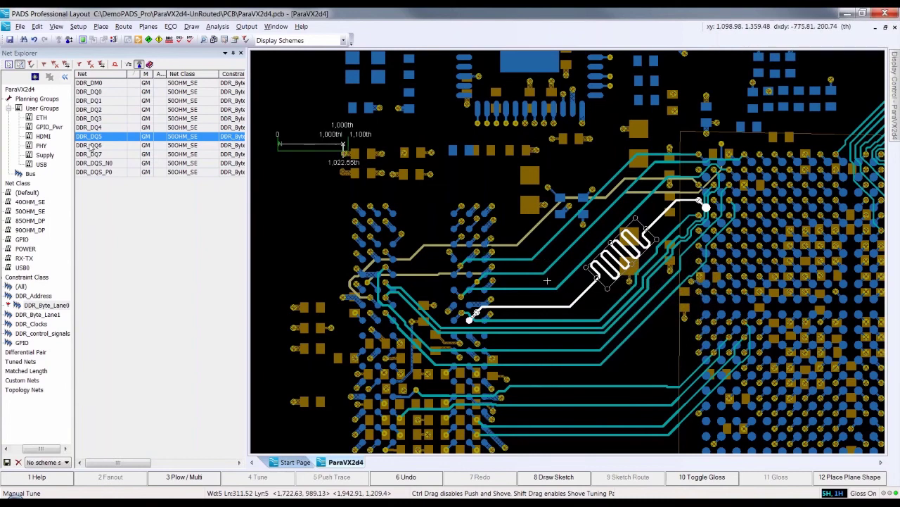
click(93, 84)
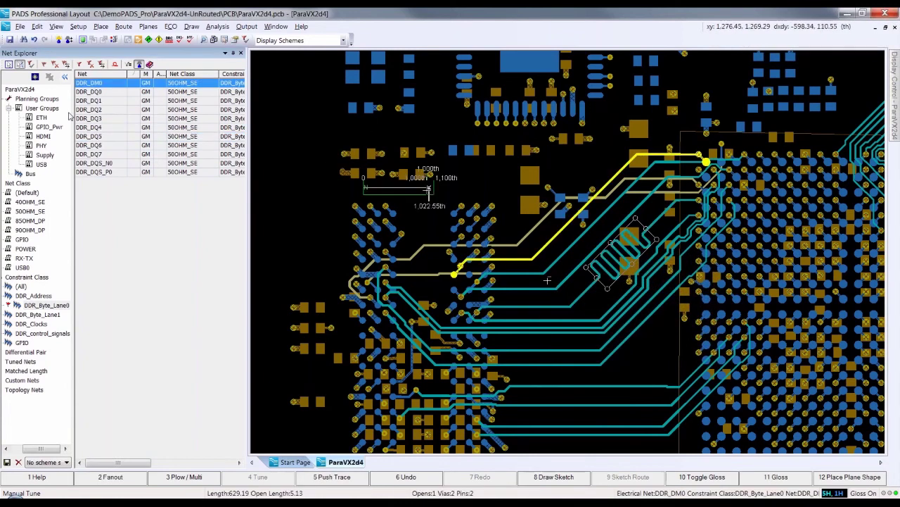
Move the DDR_DM0 trace segment up onto the upper run.
click(149, 137)
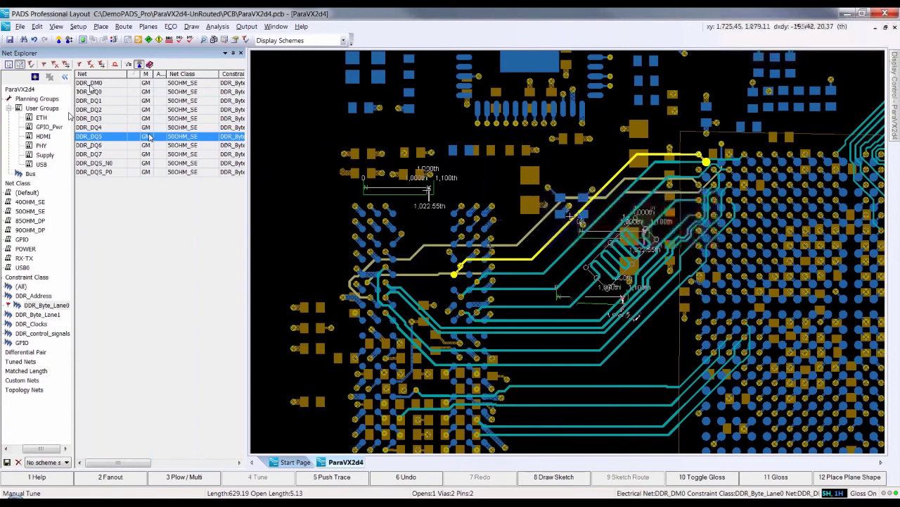
key(Escape)
key(F2)
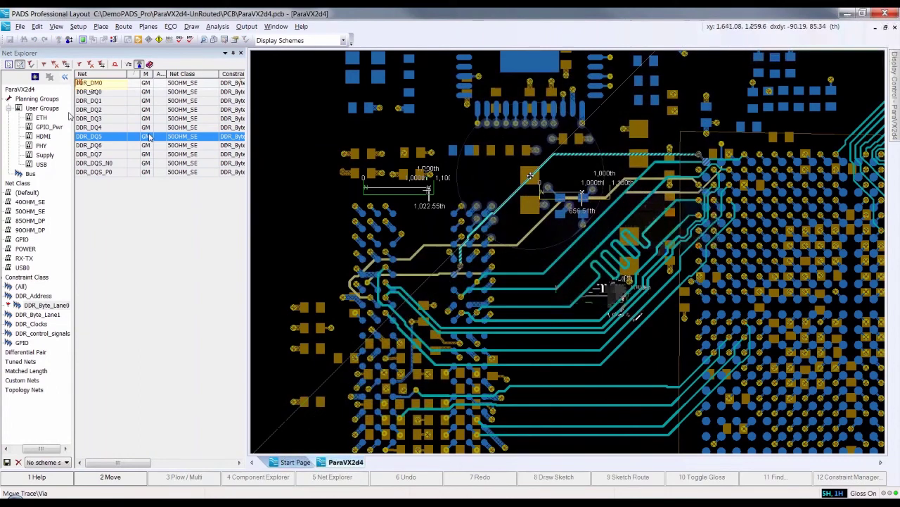
click(530, 174)
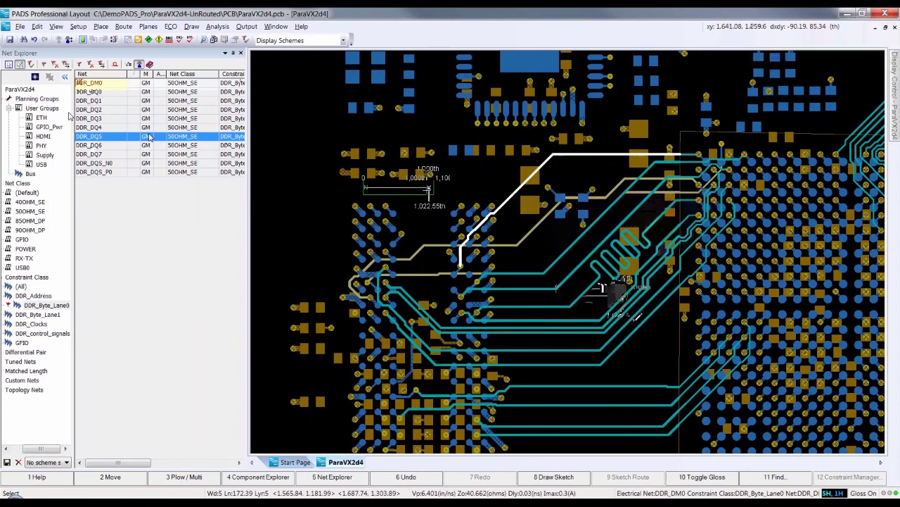
key(Escape)
Manually tune DDR_DM0's top run with accordion meanders until the length violation clears.
click(588, 153)
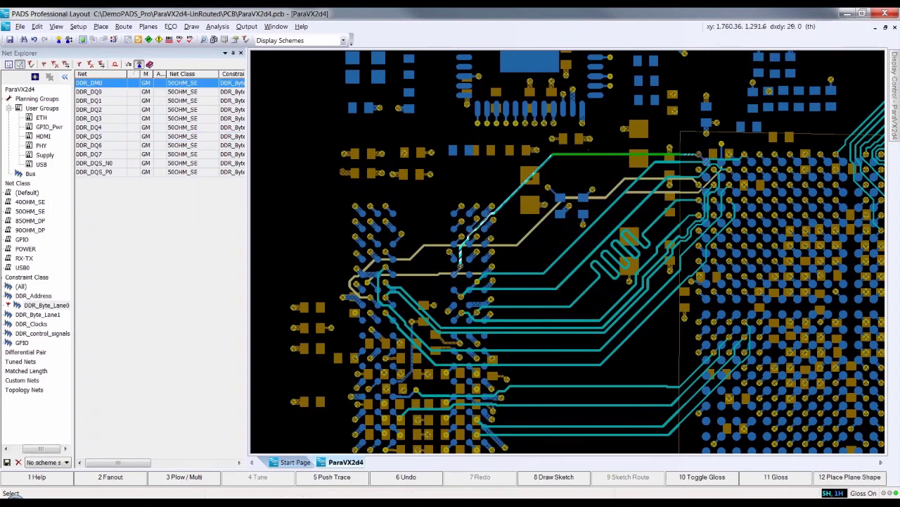
right_click(589, 153)
mouse_move(620, 287)
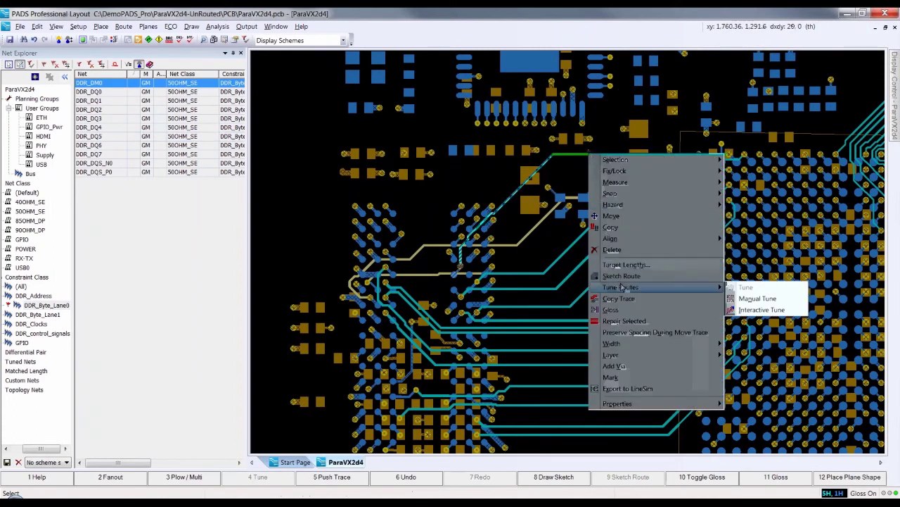
click(757, 299)
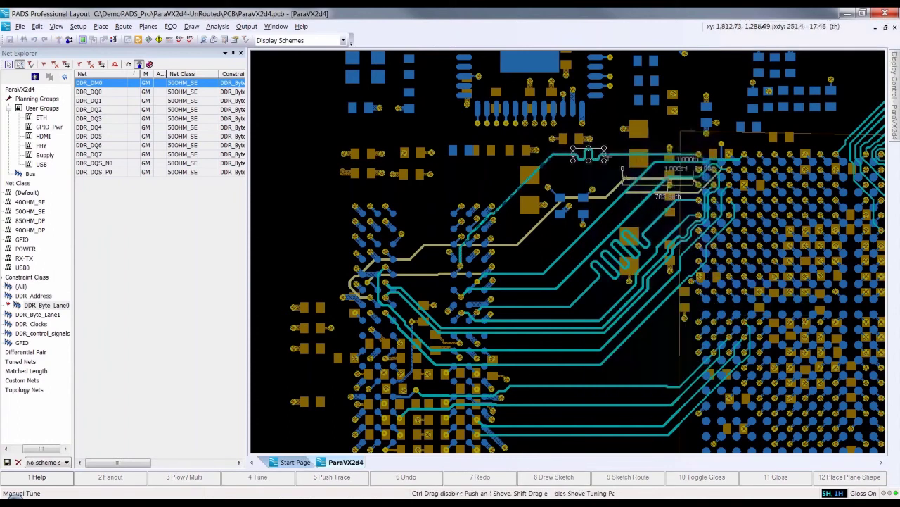
click(616, 167)
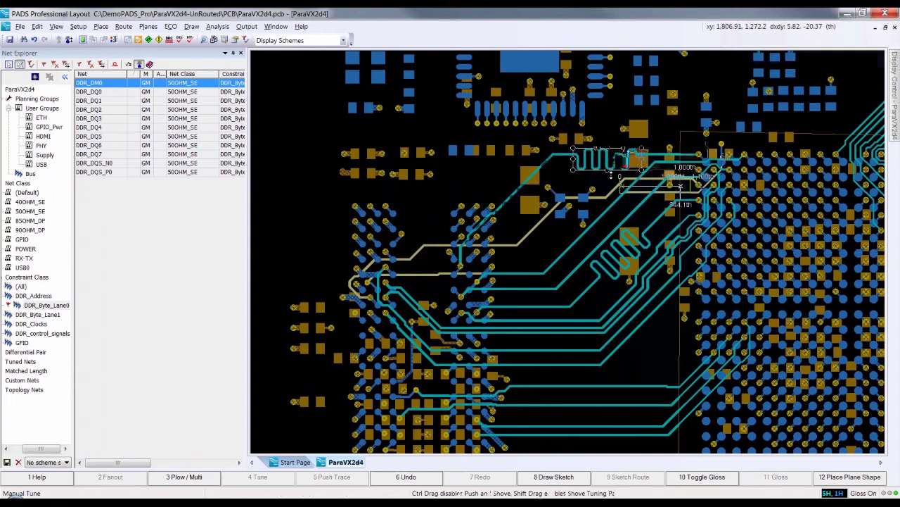
click(610, 175)
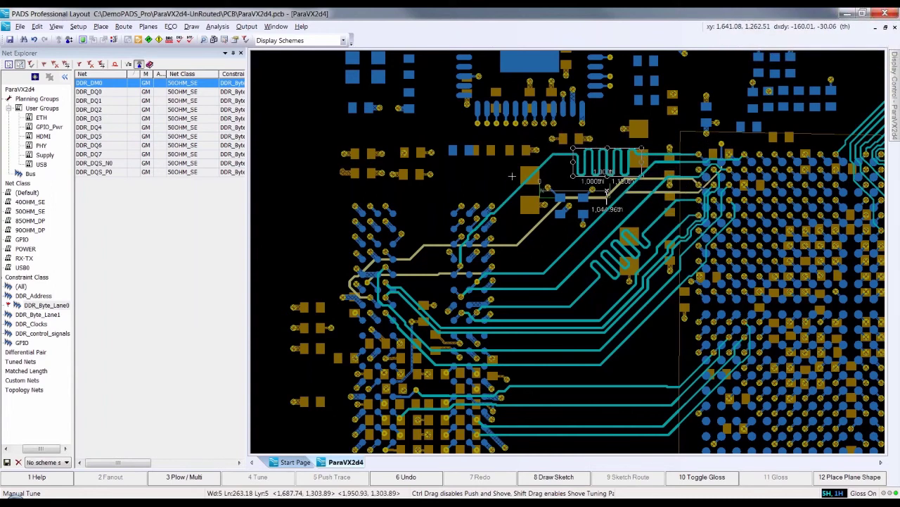
key(Escape)
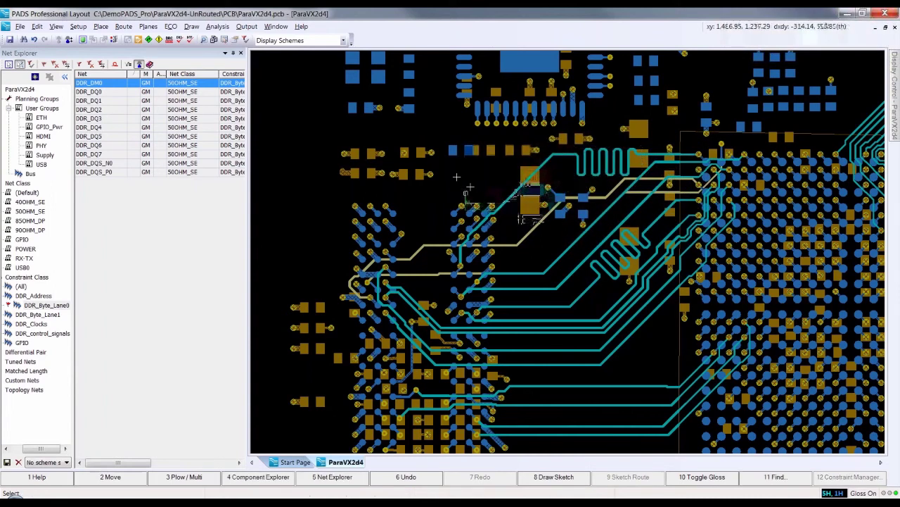
Enable the PADS Professional High-Speed Routing module under Setup > Licensed Modules.
click(78, 26)
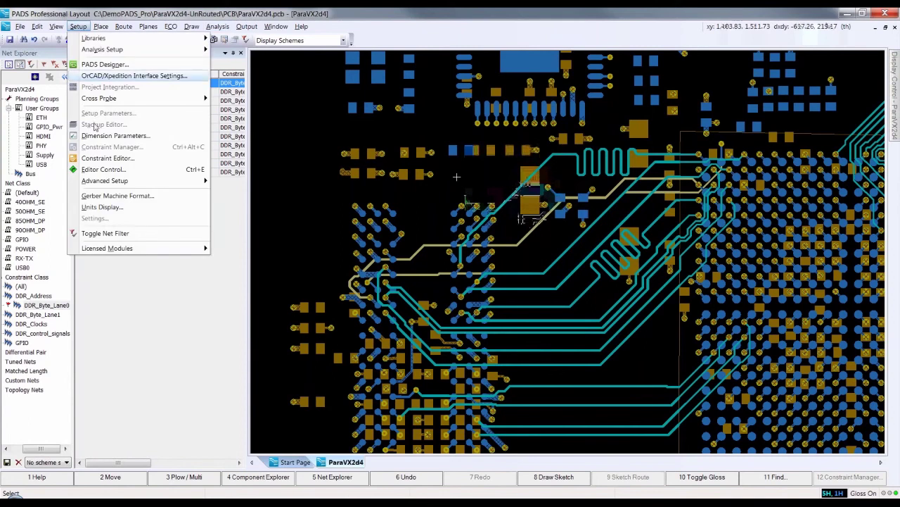
mouse_move(169, 249)
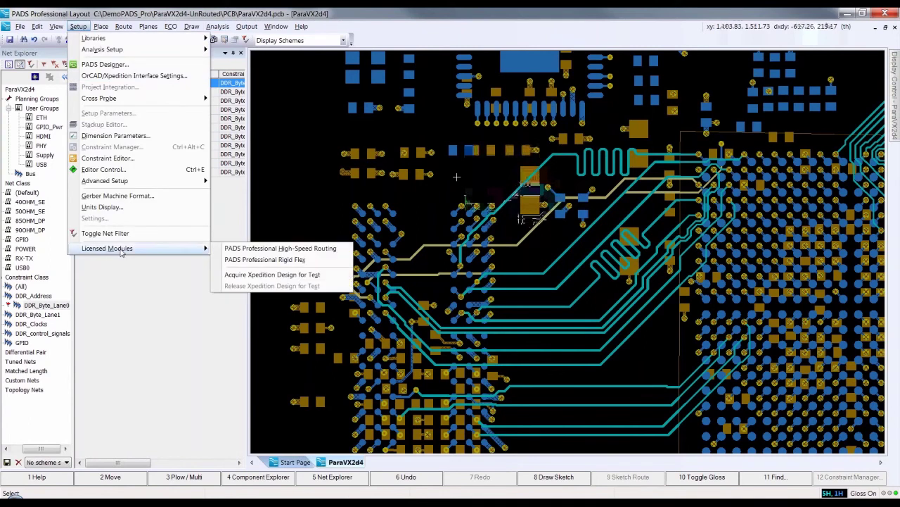
click(260, 248)
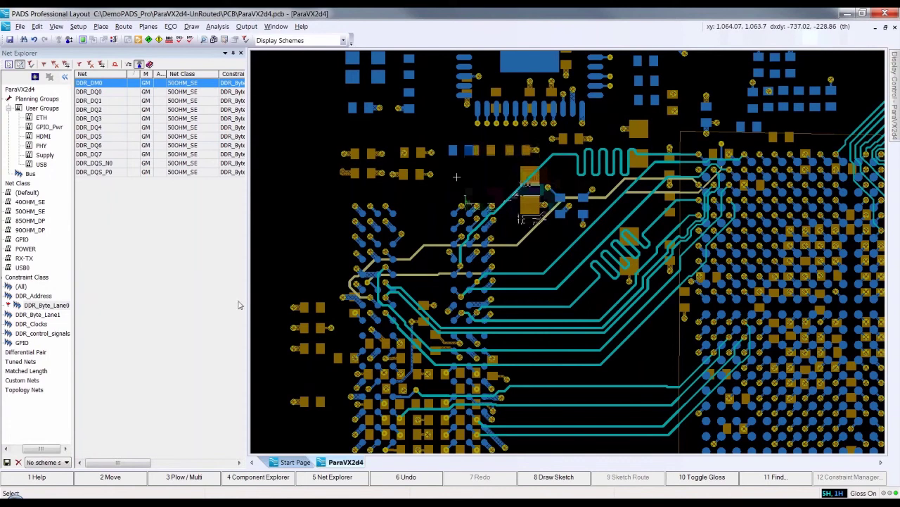
click(78, 26)
mouse_move(182, 247)
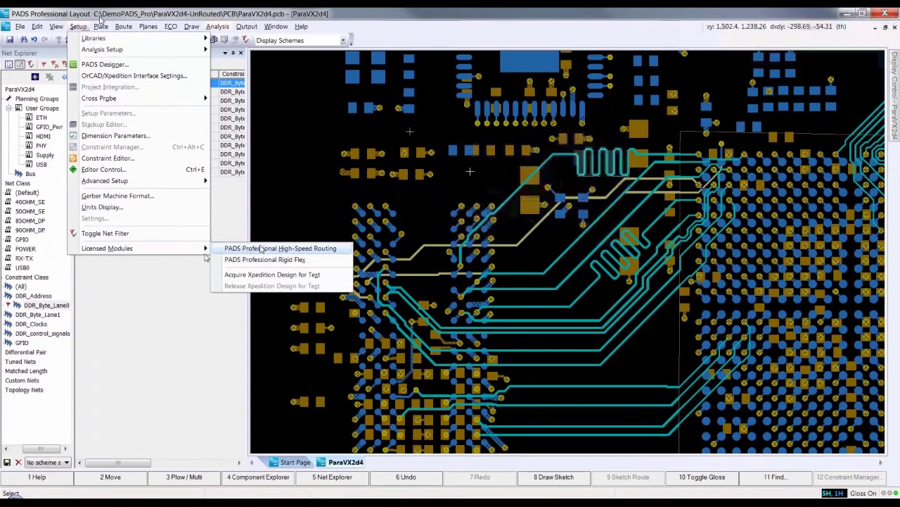
click(260, 248)
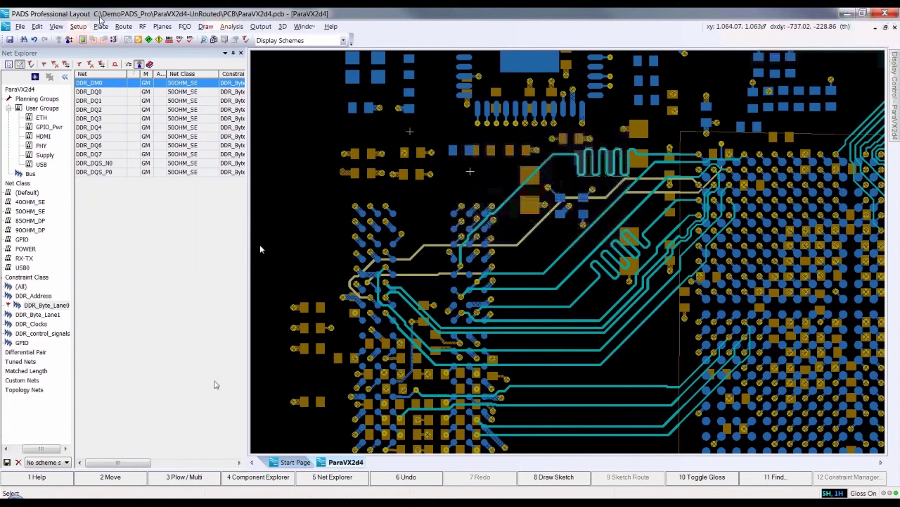
Refresh Constraint Manager actuals (DDR_DQ5 1,022.553, DDR_DM0 1,044.958) and return to the layout.
key(alt+Tab)
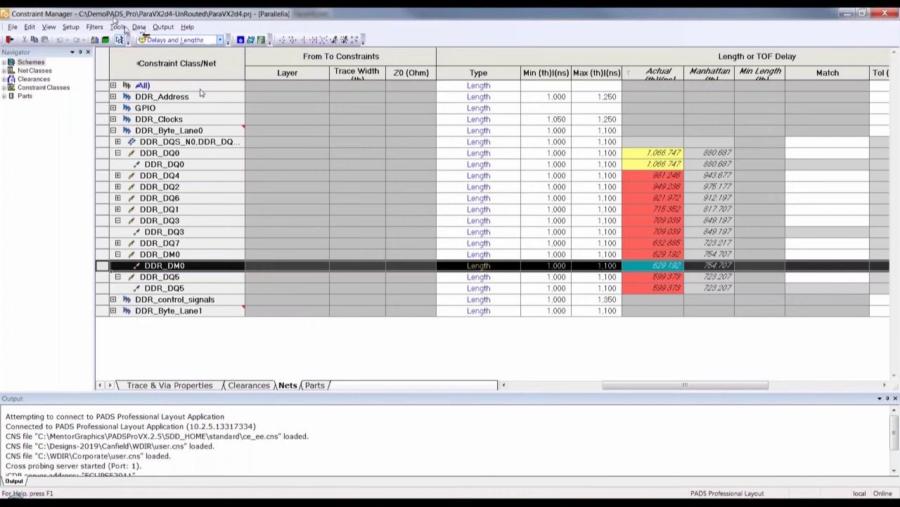
click(138, 26)
mouse_move(117, 27)
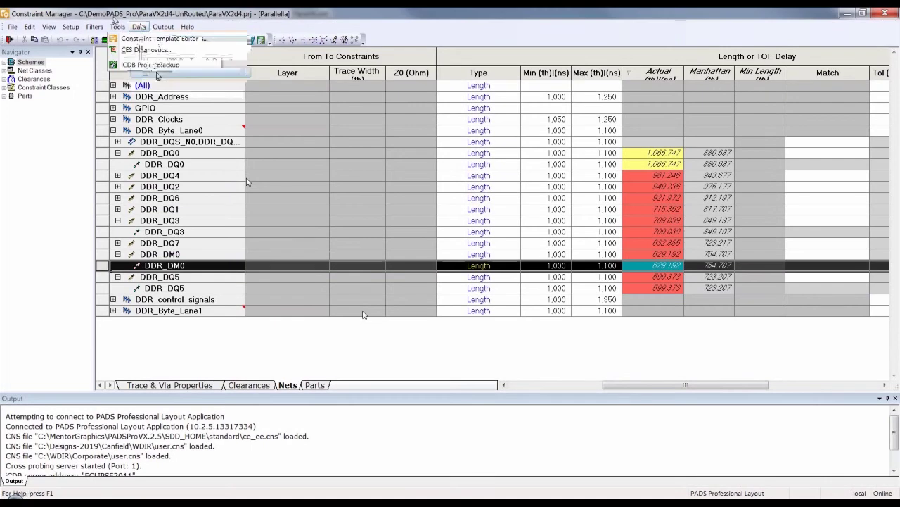
mouse_move(157, 75)
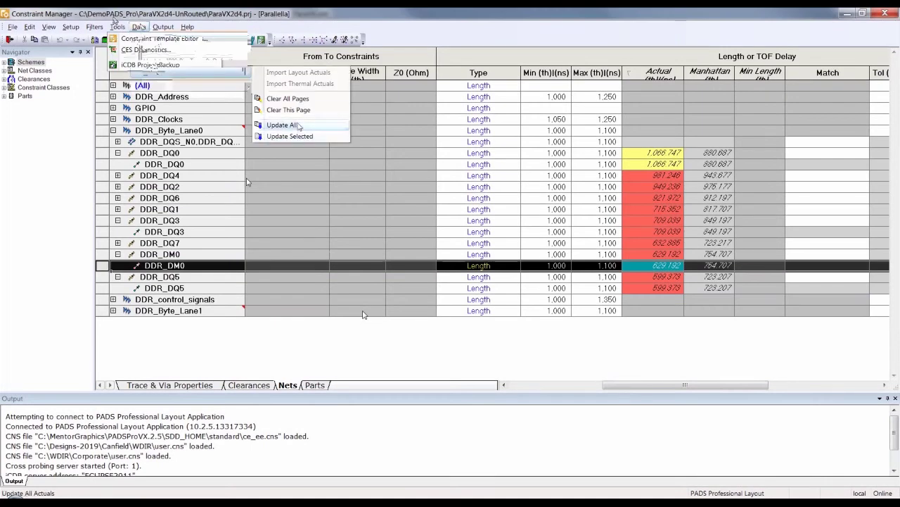
click(298, 127)
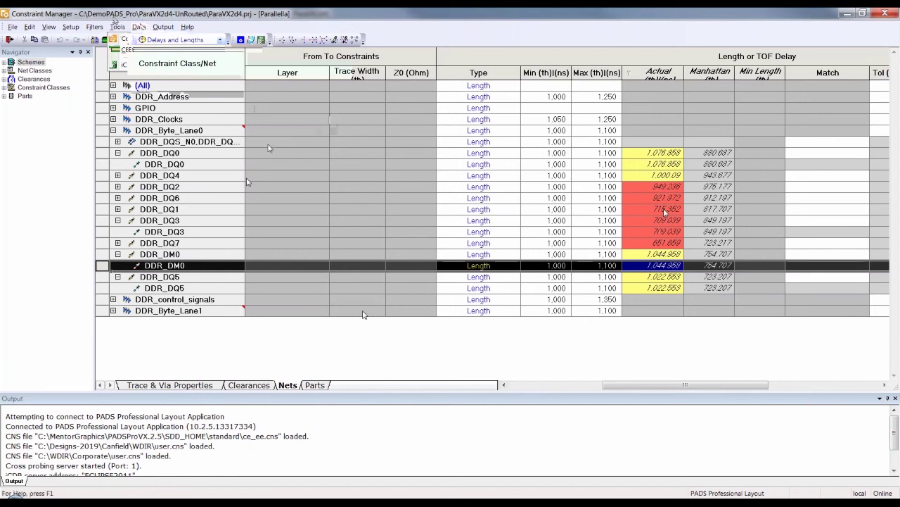
key(alt+Tab)
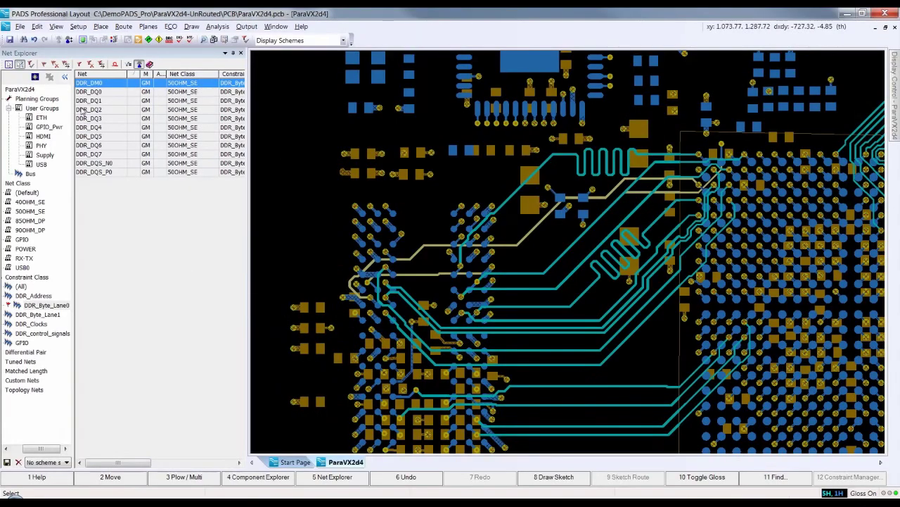
Select the DDR_DQ7 trace and auto-tune it with Tune Routes > Tune, adding a serpentine.
click(96, 154)
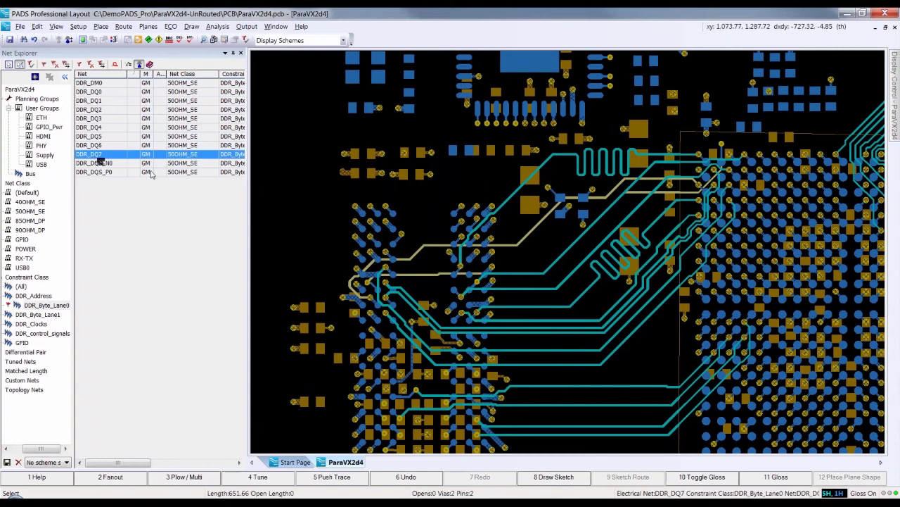
click(563, 323)
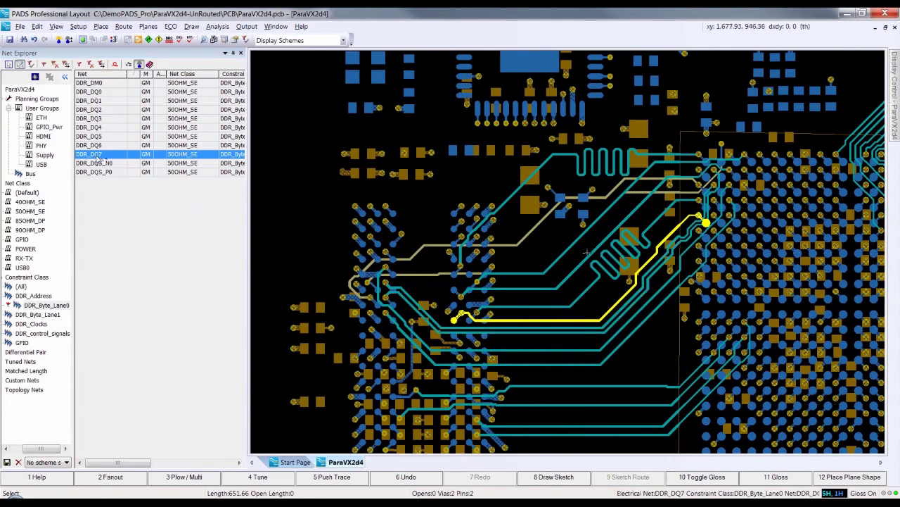
key(Escape)
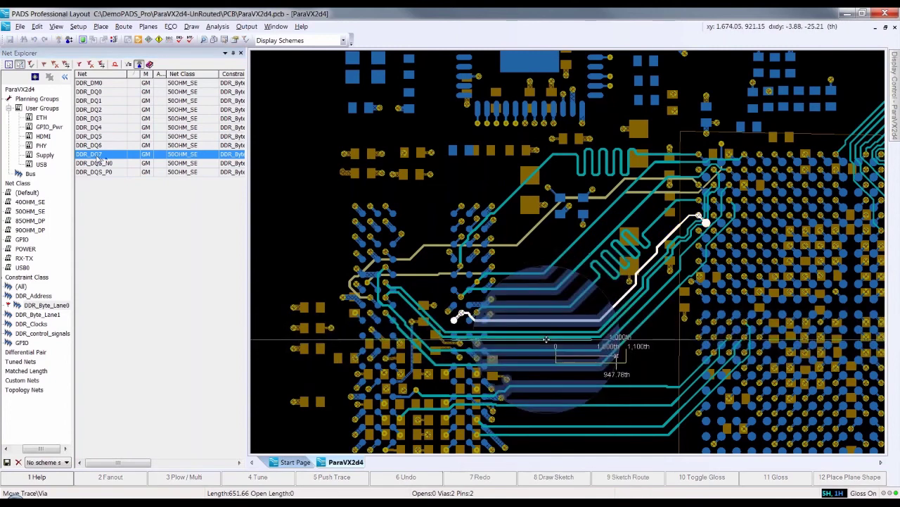
click(546, 321)
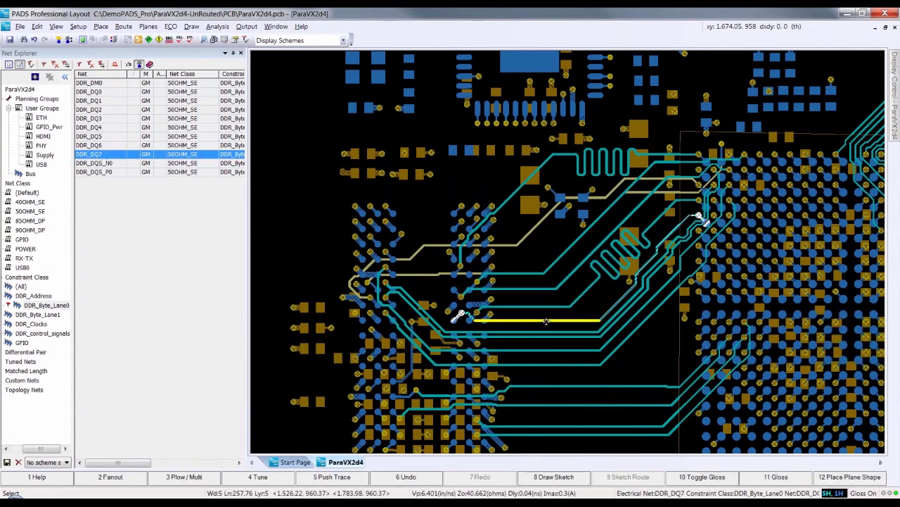
right_click(546, 321)
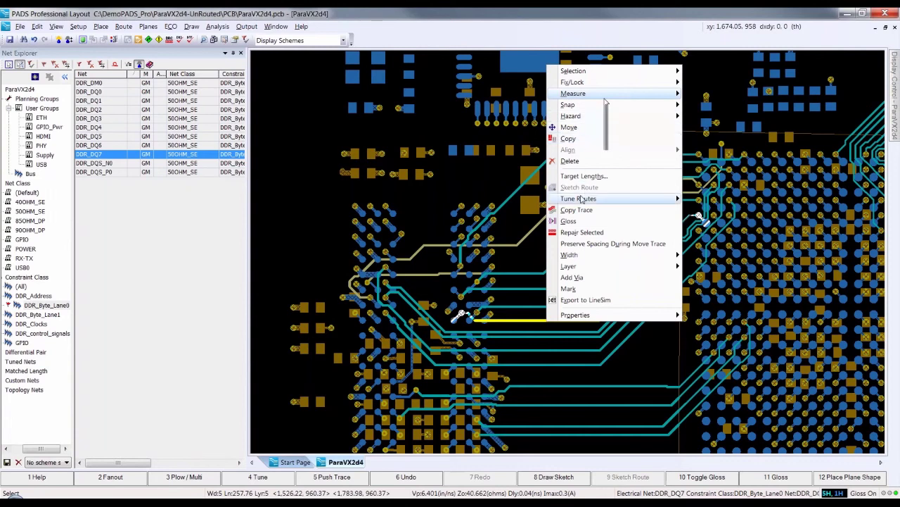
mouse_move(583, 199)
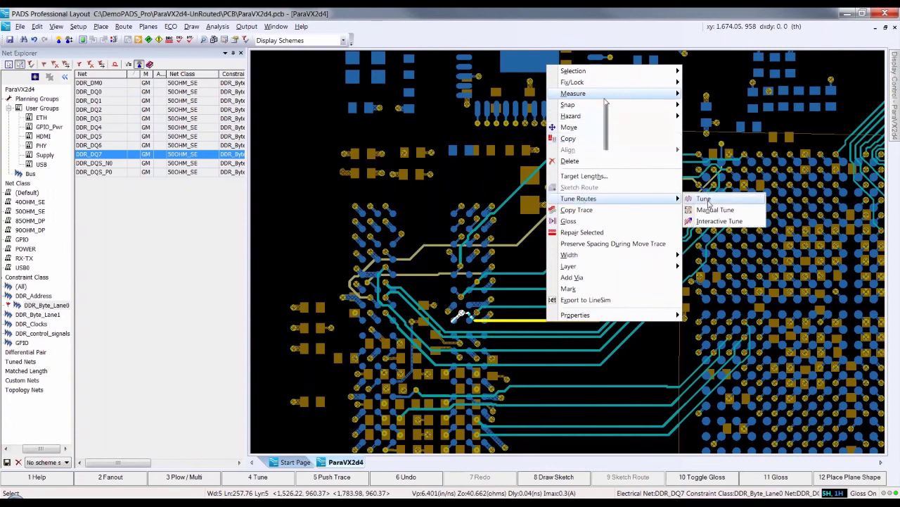
click(704, 199)
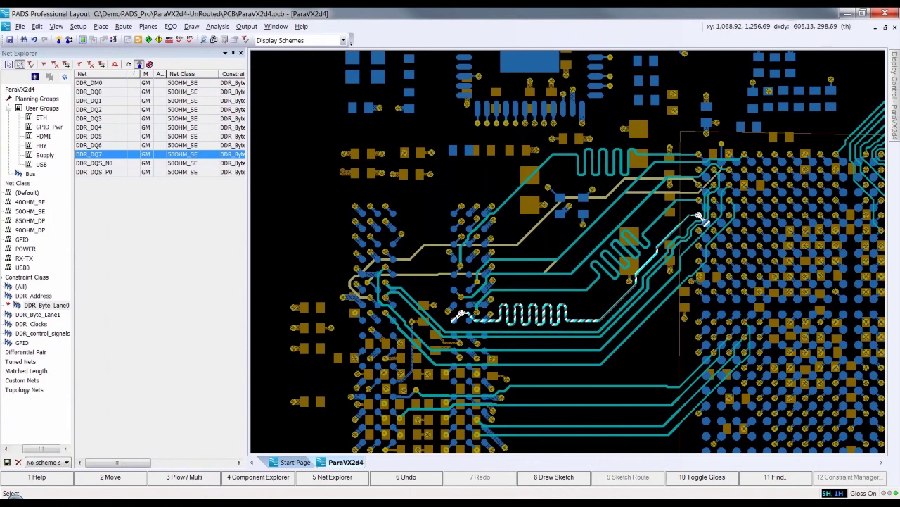
Select all eleven DDR_Byte_Lane0 nets, run Tune on them together, and switch to Constraint Manager.
click(32, 306)
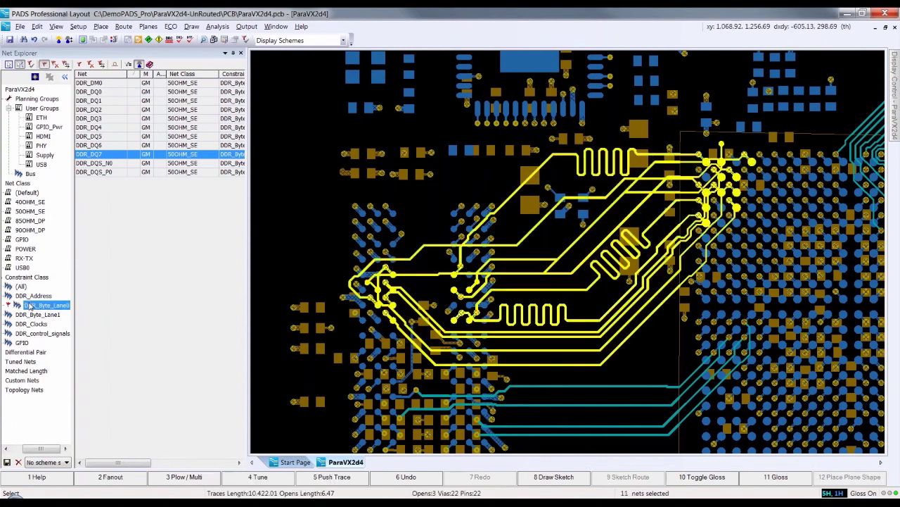
right_click(502, 220)
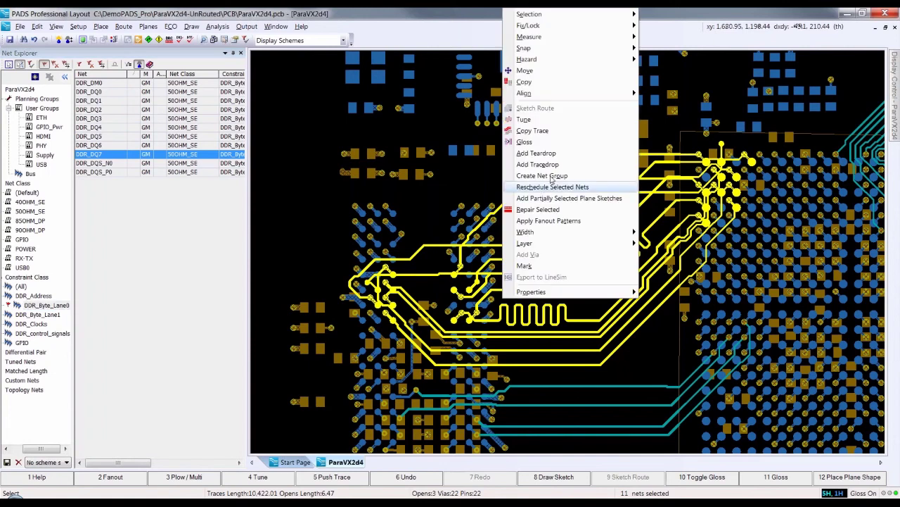
click(524, 118)
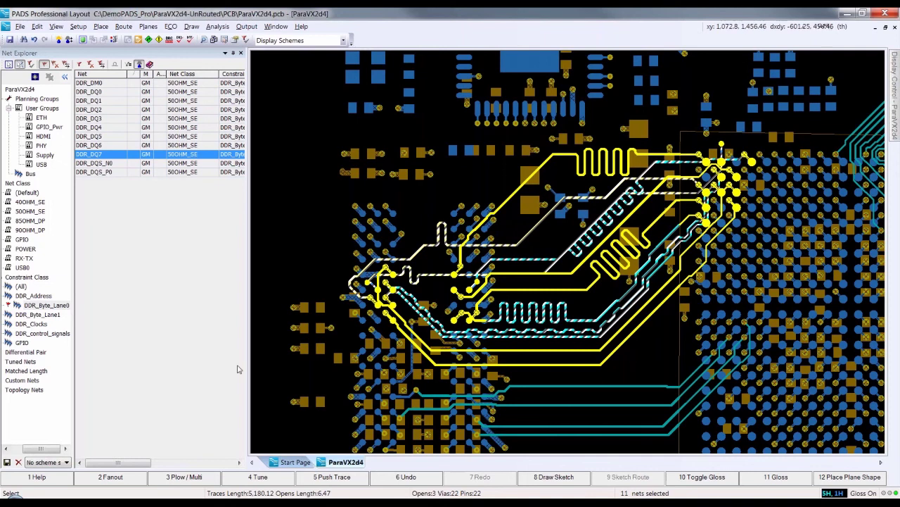
key(alt+Tab)
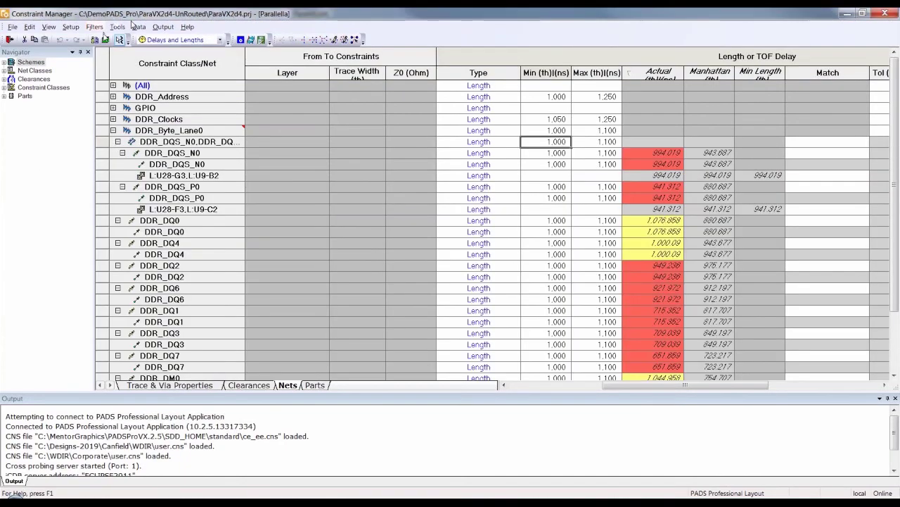
Update all actual lengths, then take the still-short DDR_DQ1 net (721.536) back to the layout.
click(139, 27)
mouse_move(179, 74)
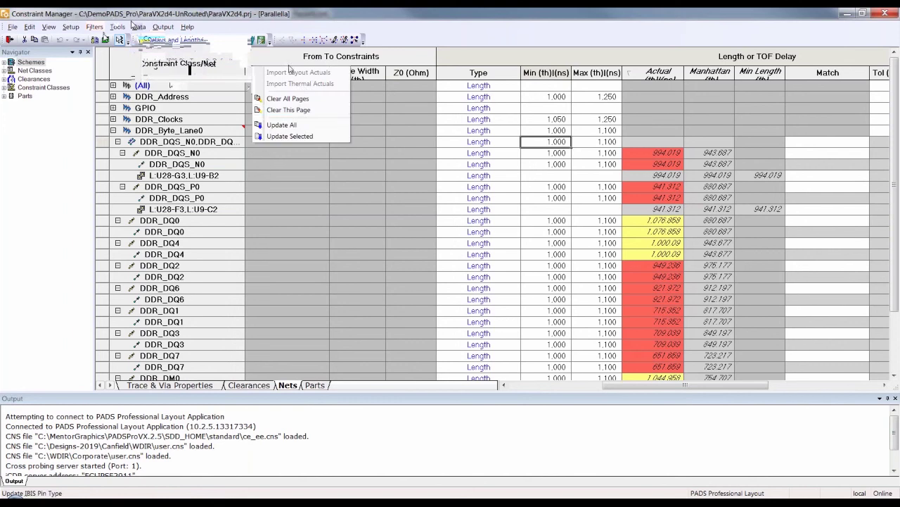
click(300, 124)
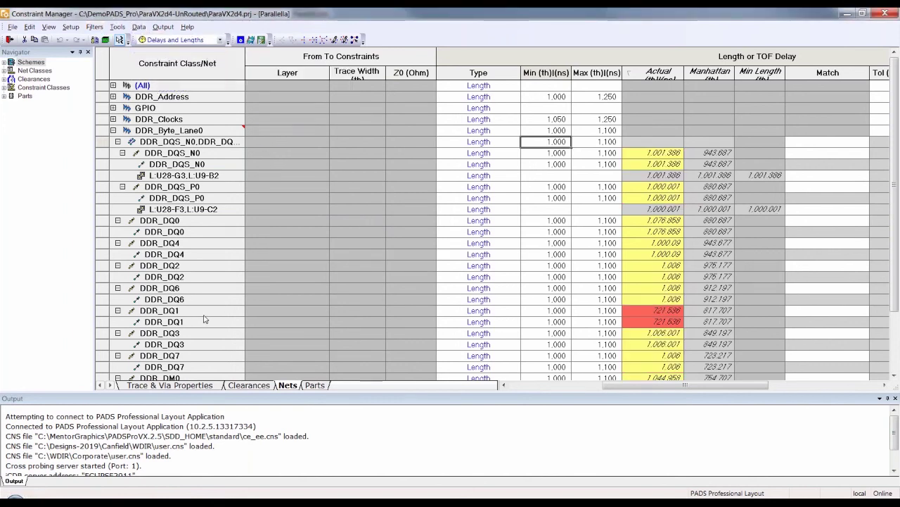
click(131, 324)
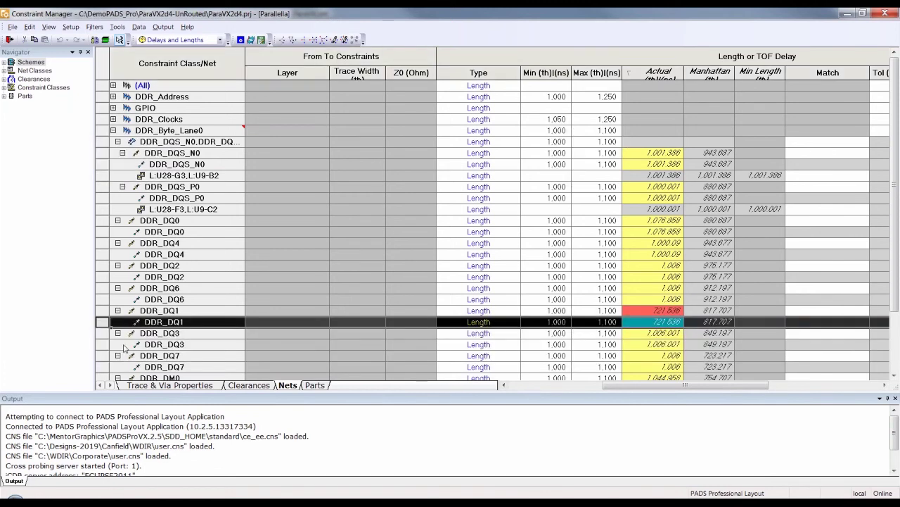
key(alt+Tab)
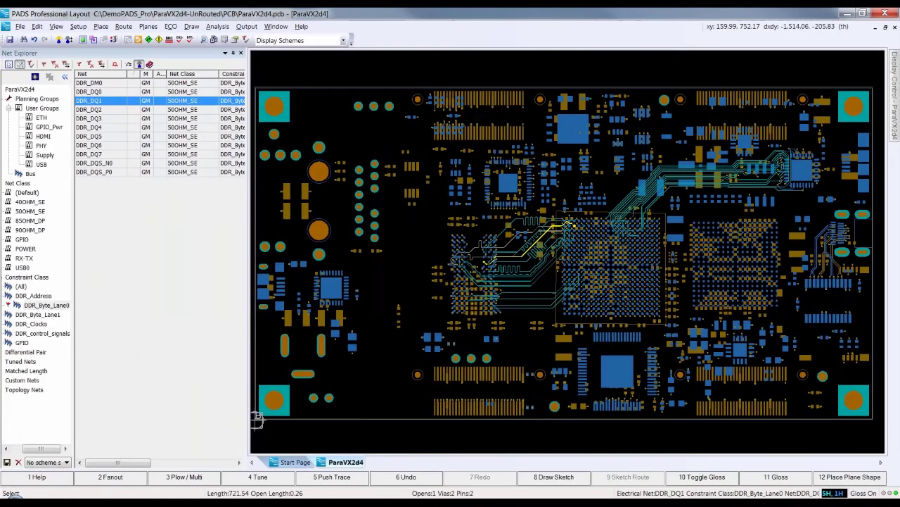
Shift the DDR_DQ3 trace segment aside to make room for tuning.
scroll(526, 248, up, 5)
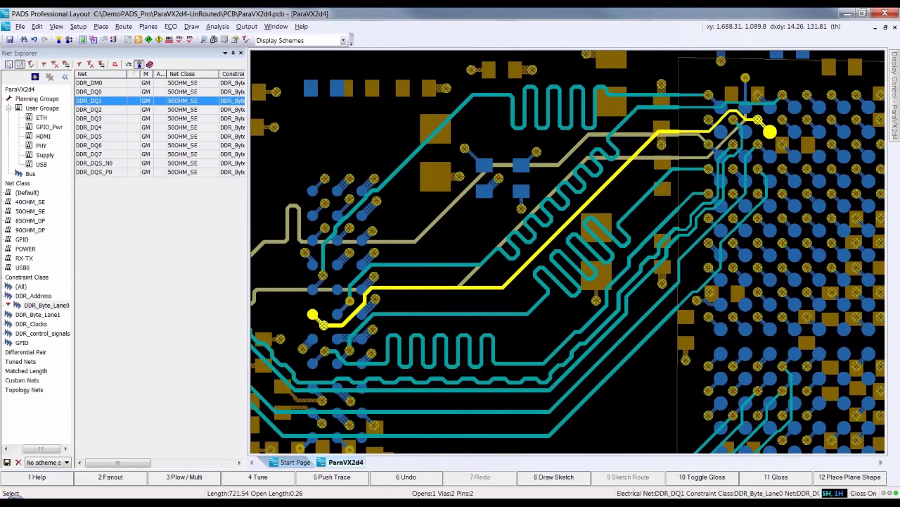
click(454, 264)
drag(454, 264, 461, 256)
Manually tune a serpentine meander into DDR_DQ1, bringing it to about 1,001.69th.
ctrl+click(397, 289)
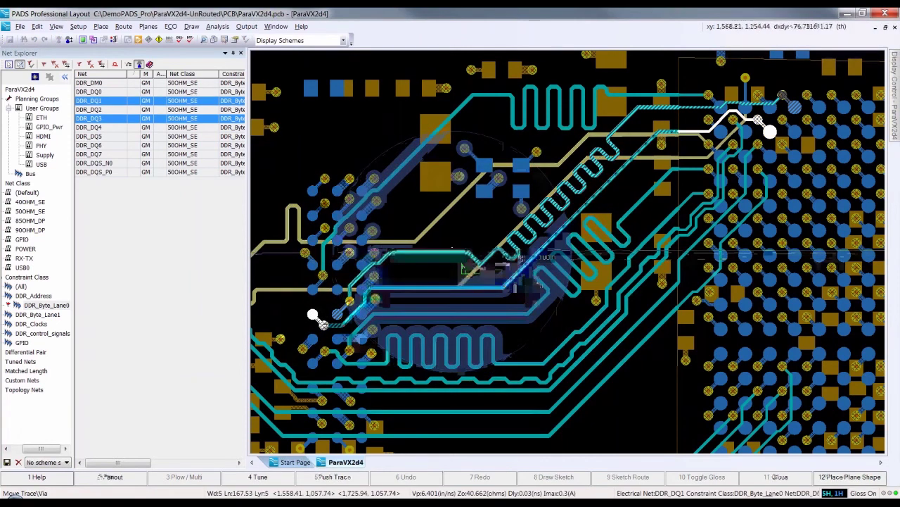
right_click(397, 287)
mouse_move(440, 164)
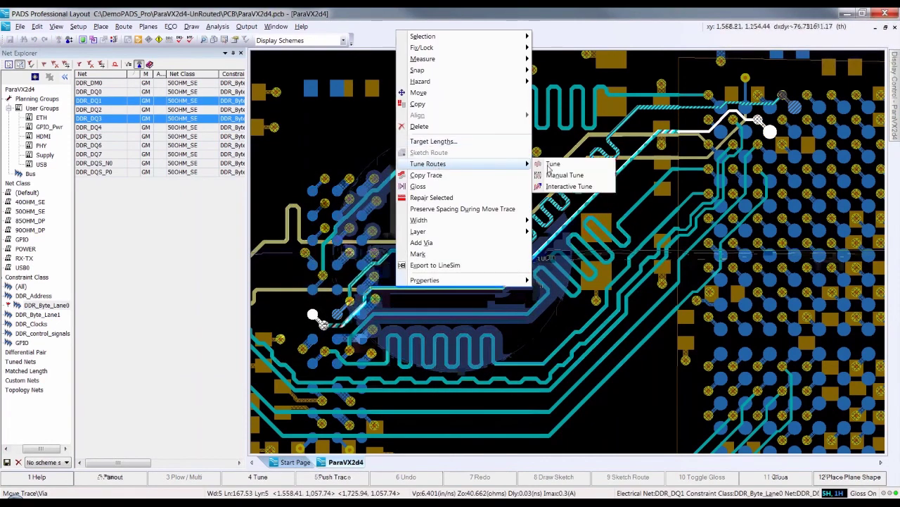
click(566, 175)
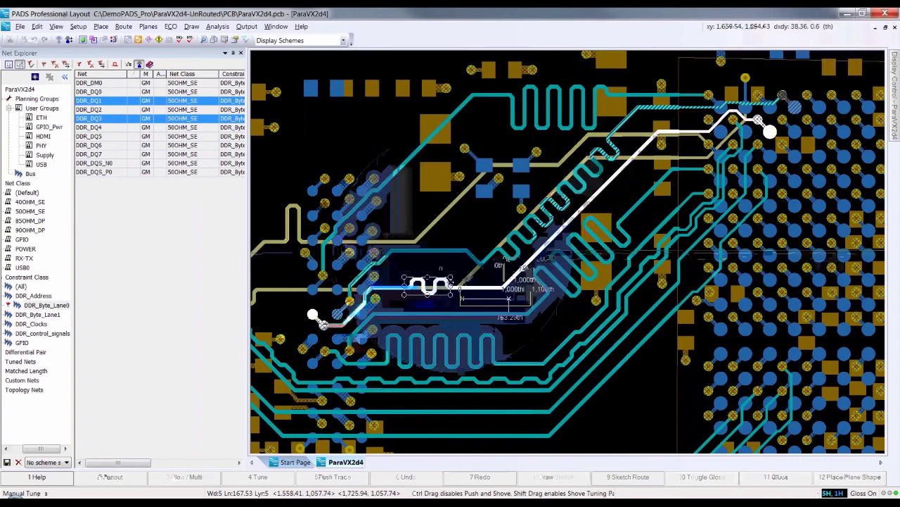
click(422, 283)
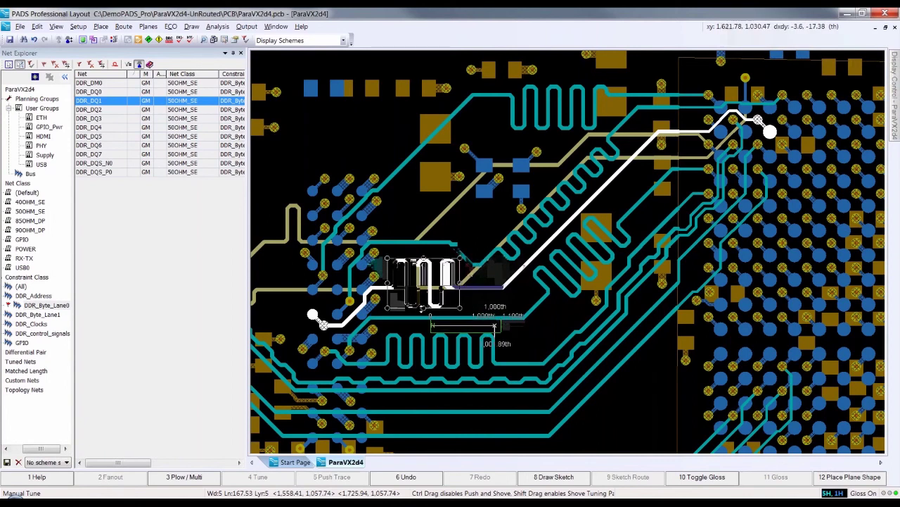
click(494, 326)
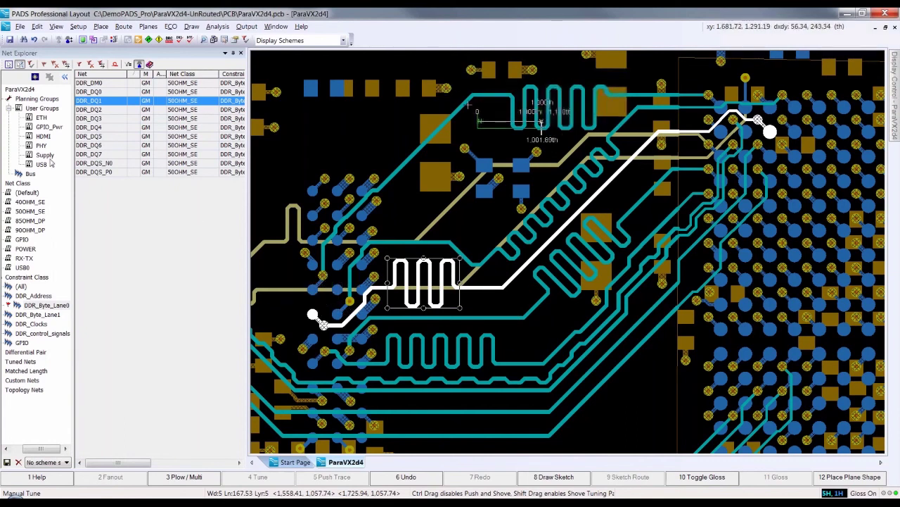
key(Escape)
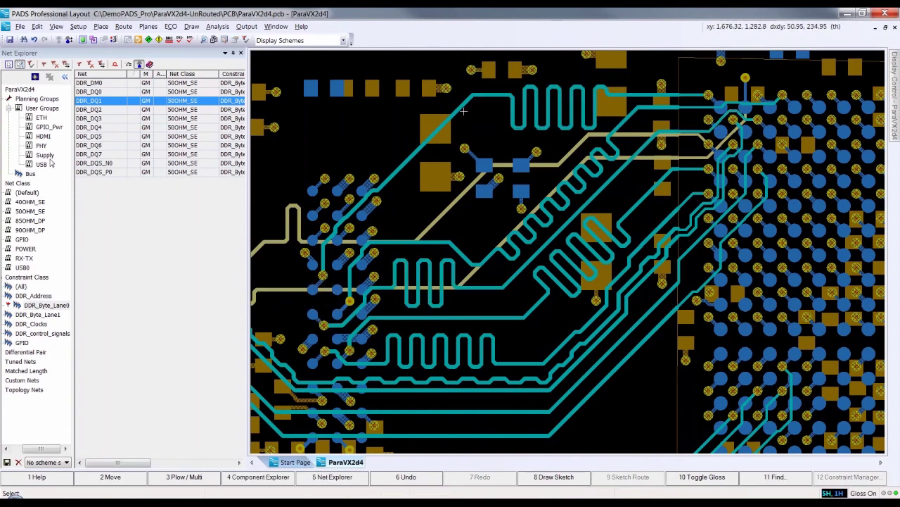
Update all actual lengths in Constraint Manager, confirming DDR_DQ1 at 1,001.892 within 1,000–1,100, then return.
key(F12)
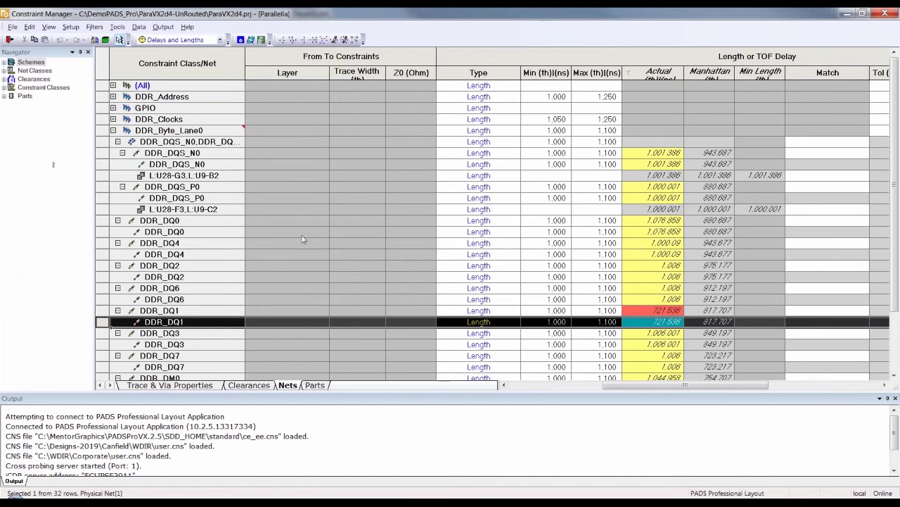
click(139, 27)
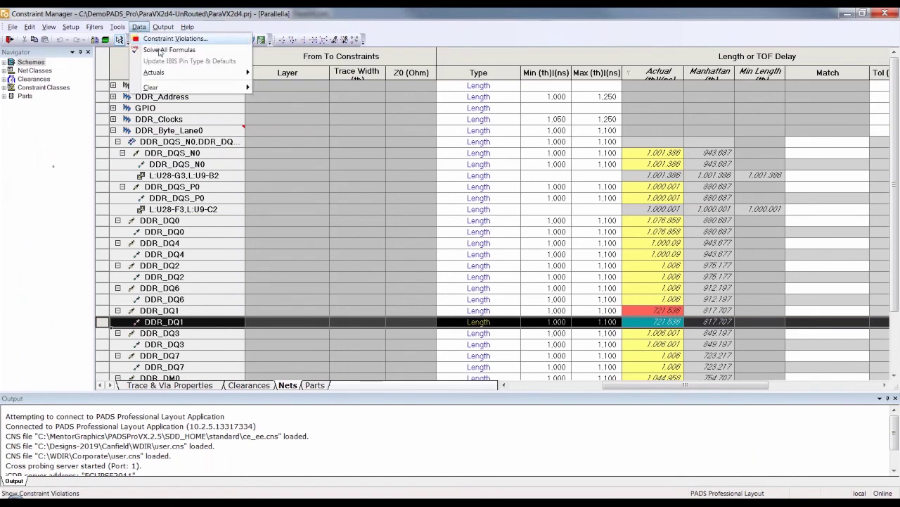
mouse_move(177, 72)
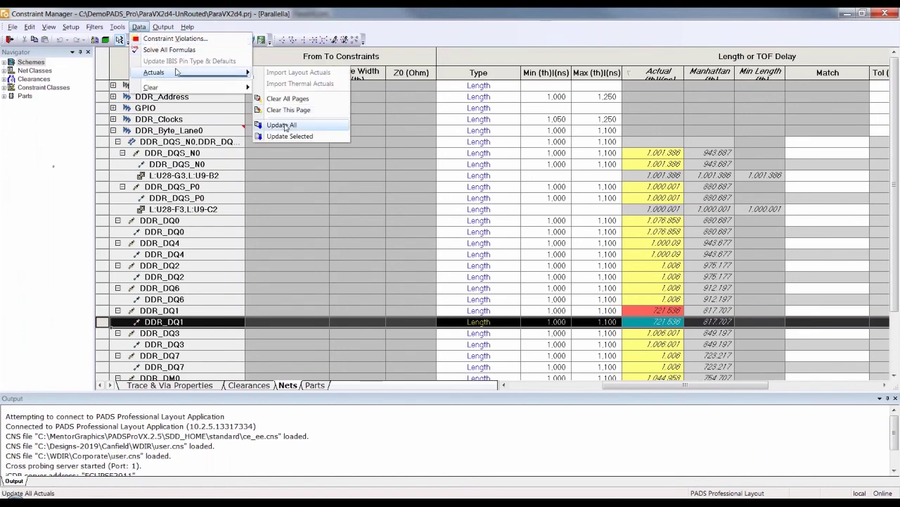
click(286, 124)
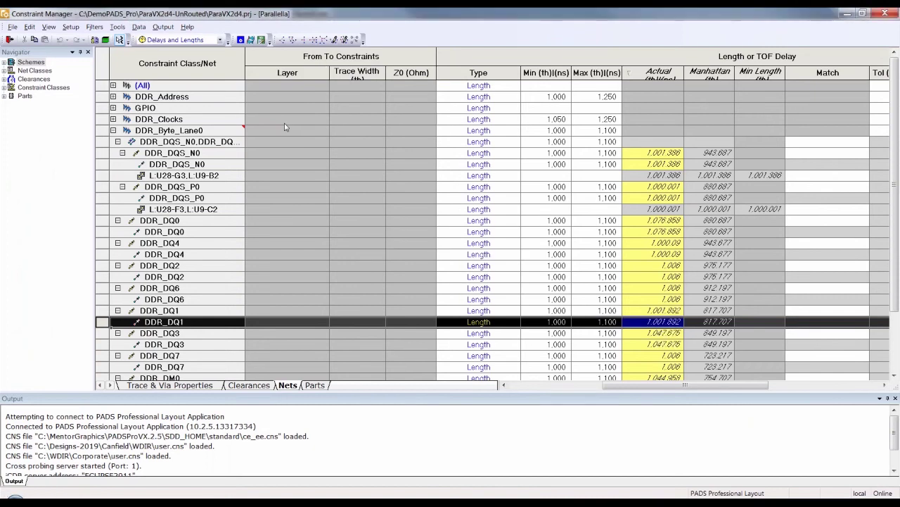
key(alt+d)
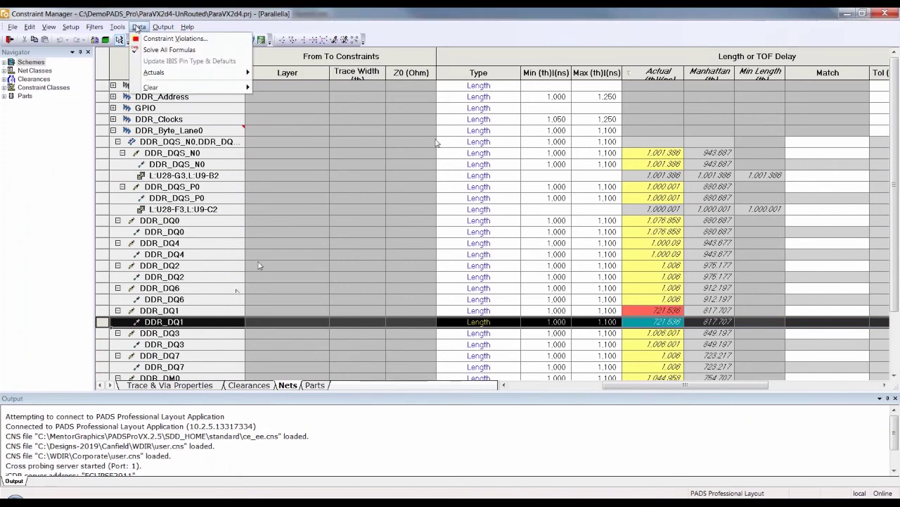
mouse_move(176, 73)
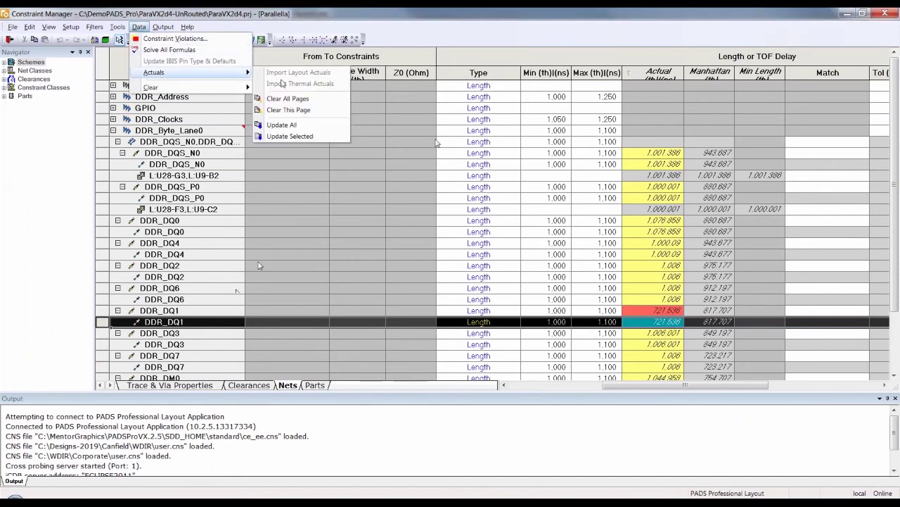
click(285, 124)
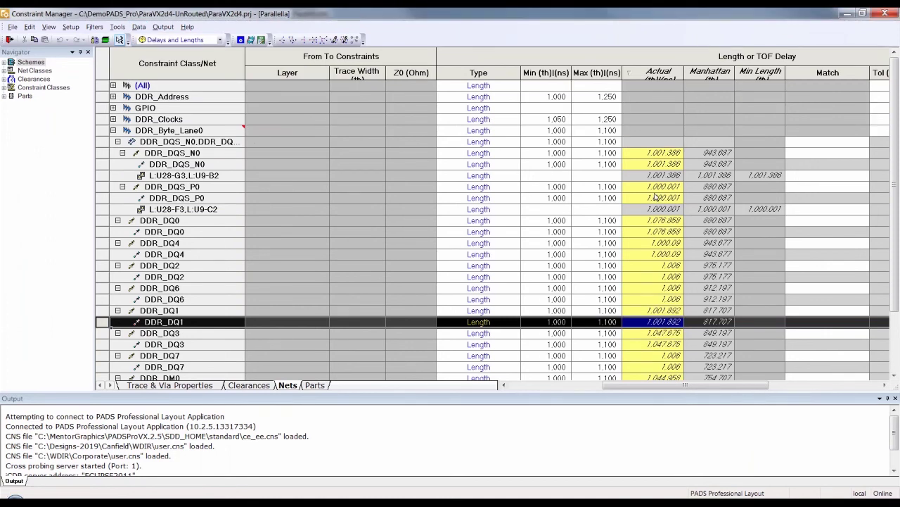
key(alt+Tab)
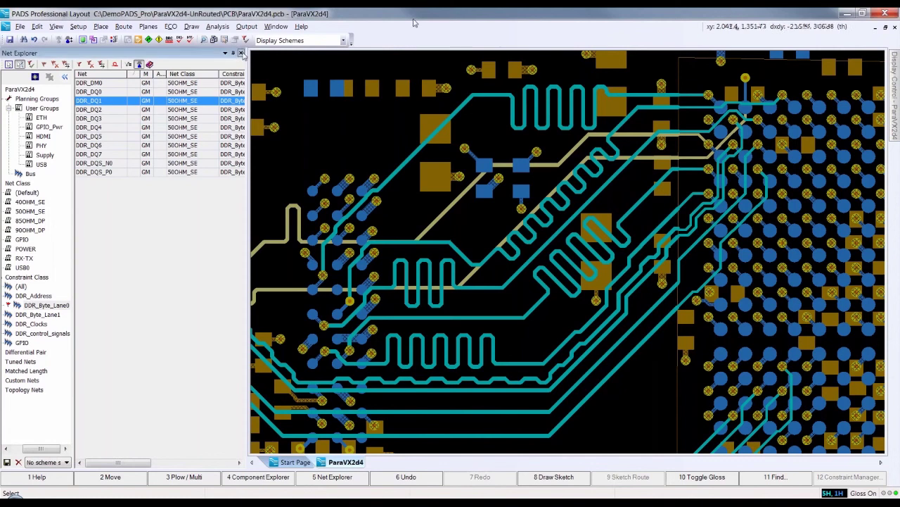
Close Net Explorer with F5 so the ParaVX2d4 board fills the window.
key(F5)
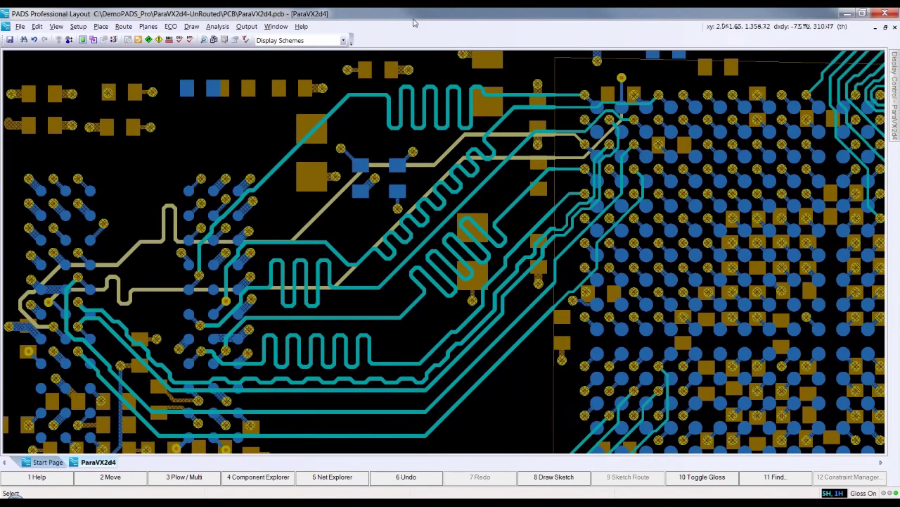